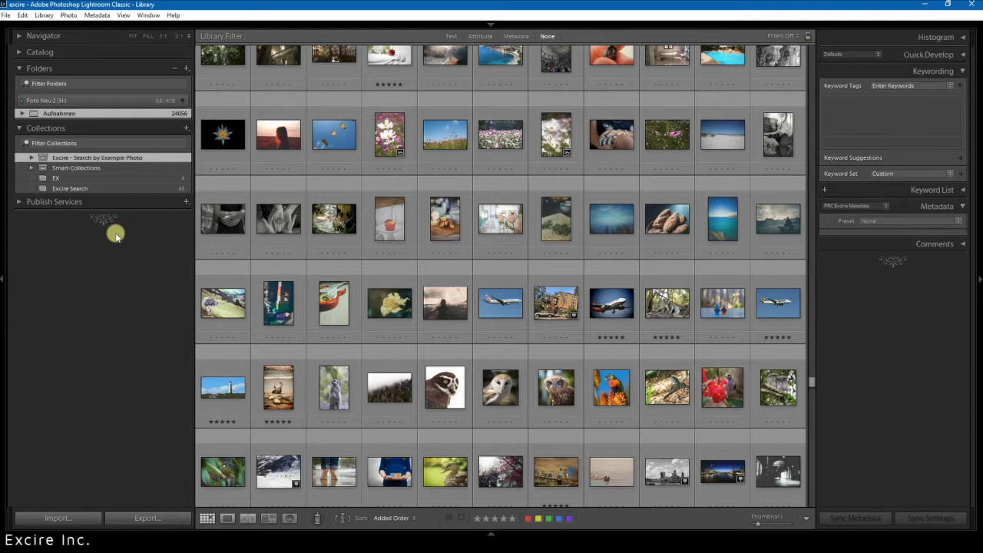
Place the cursor in the Keywording panel's Keyword Tags field
left_click(868, 128)
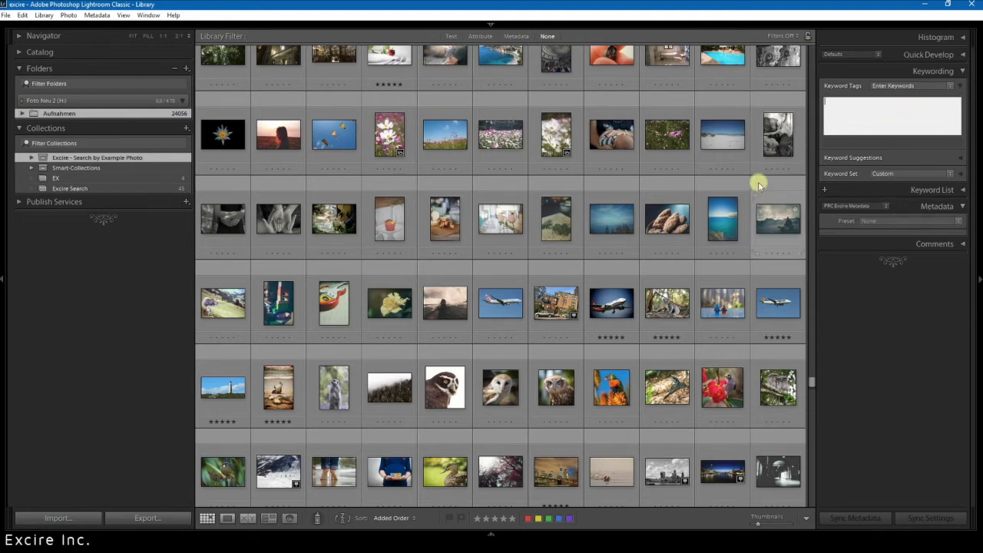
Select the second grid row, then narrow the selection to the pale landscape photo alone
left_click(719, 136)
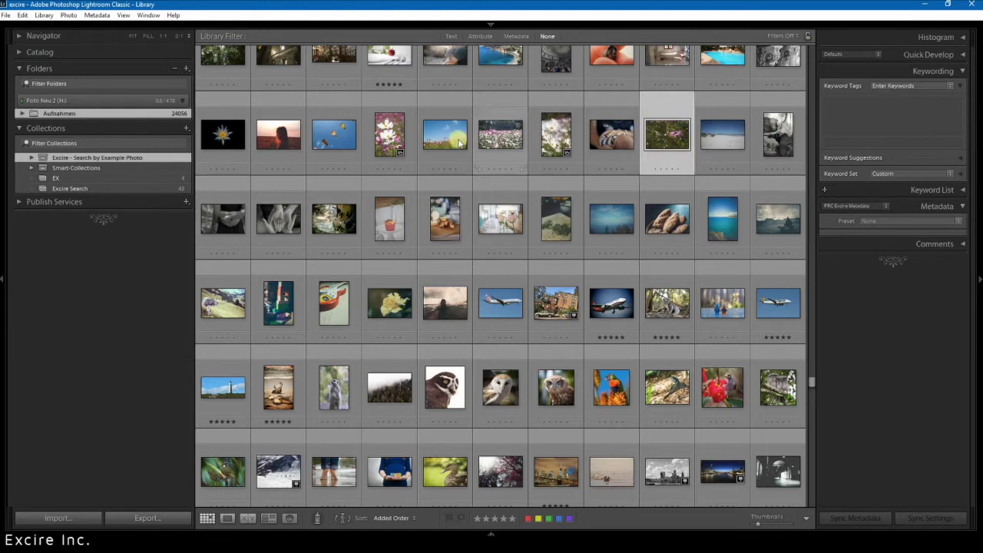
left_click(223, 135)
left_click(772, 142, "shift")
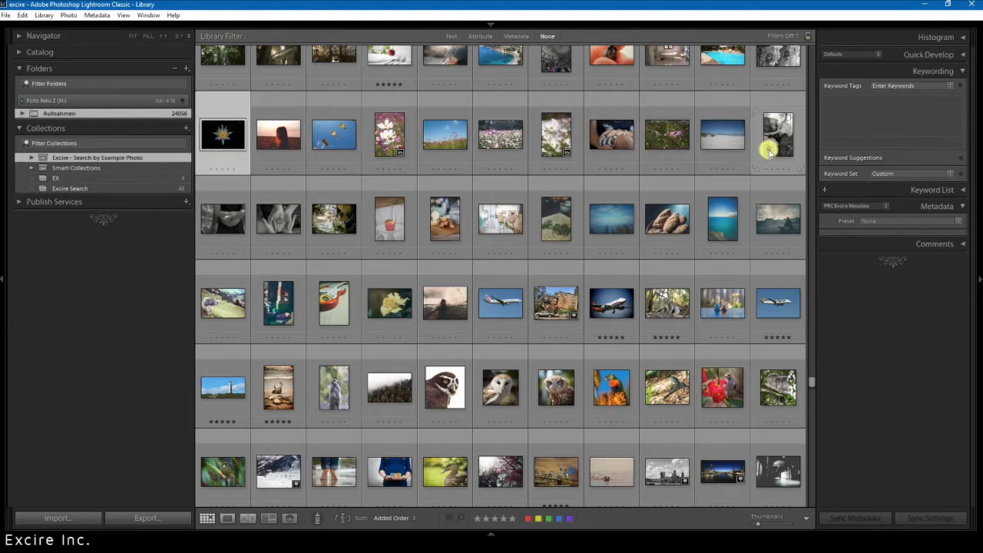
left_click(864, 145)
left_click(870, 123)
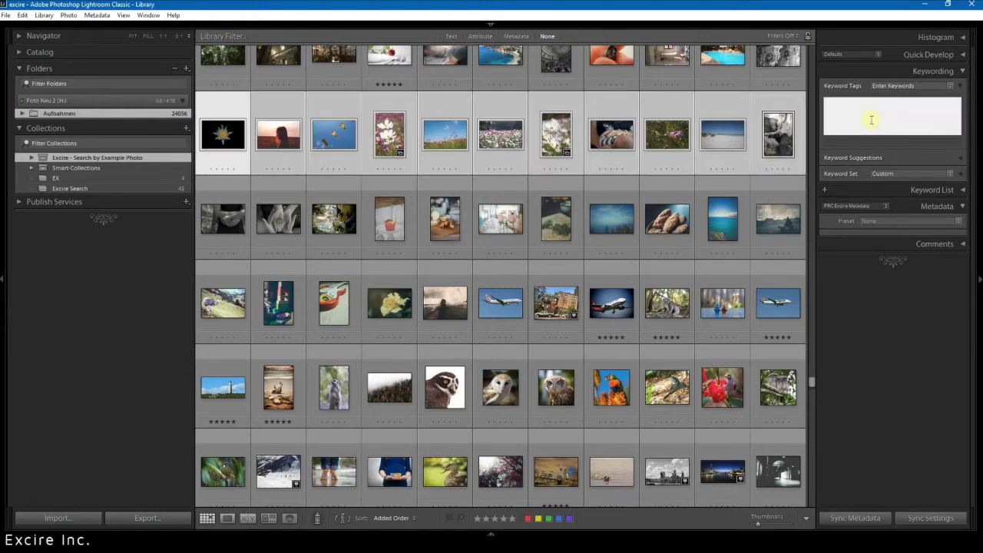
left_click(725, 112)
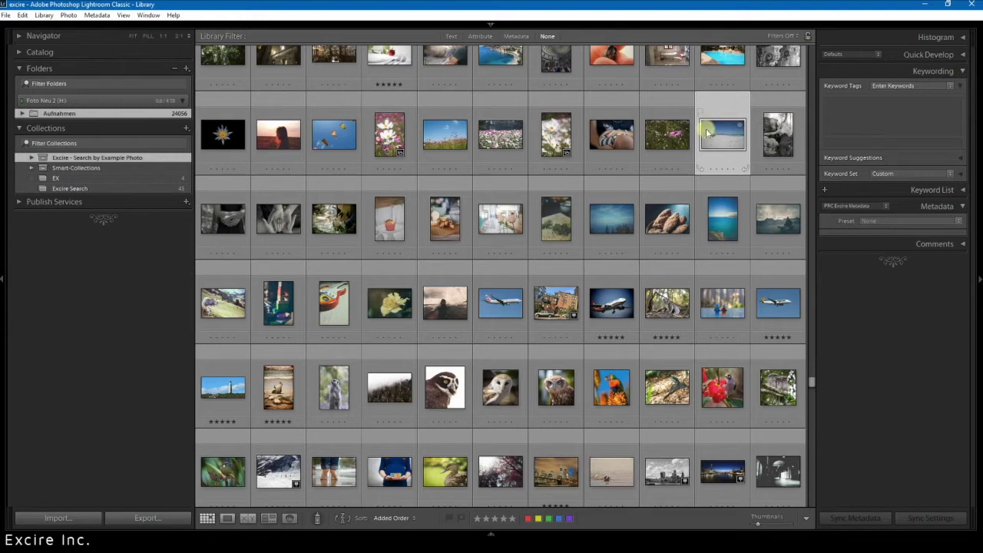
left_click(52, 13)
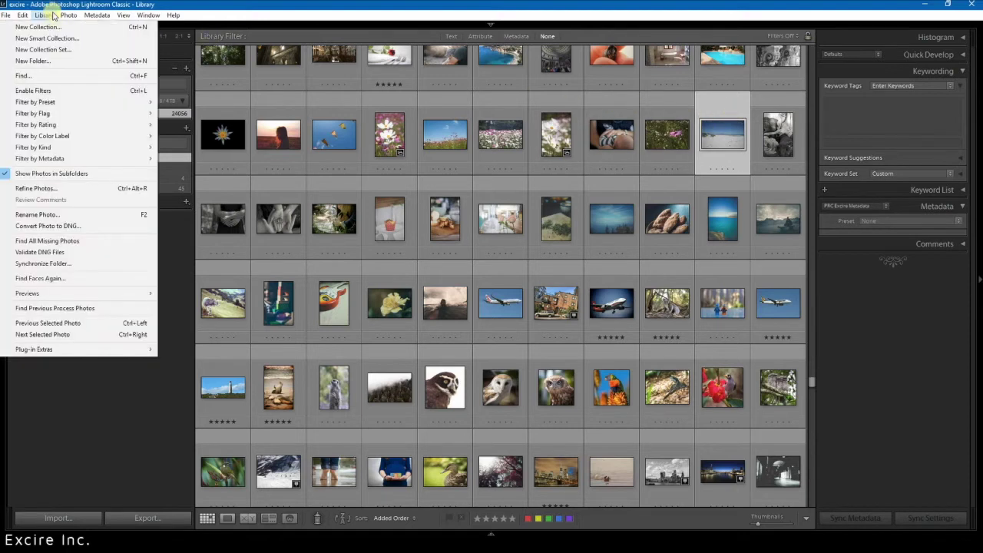
mouse_move(103, 350)
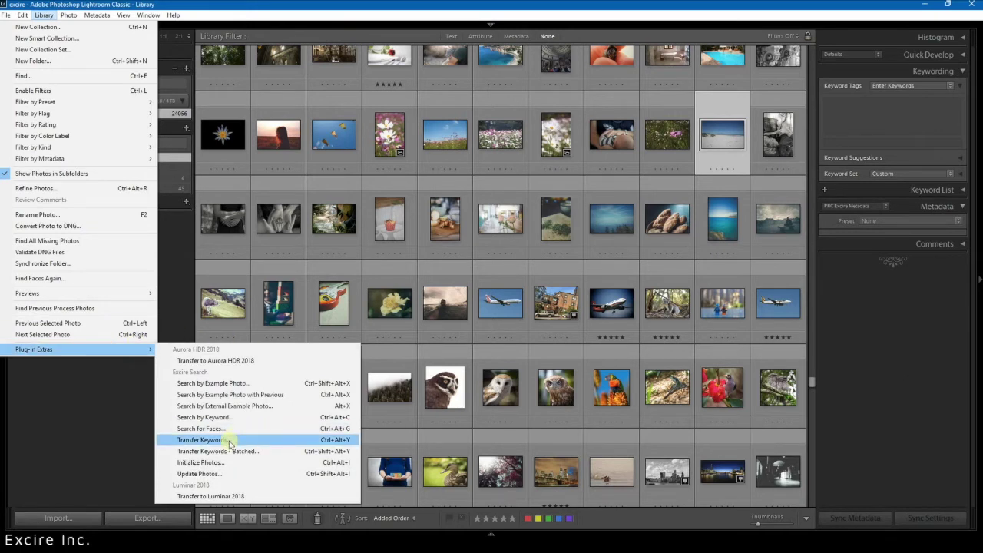
left_click(142, 432)
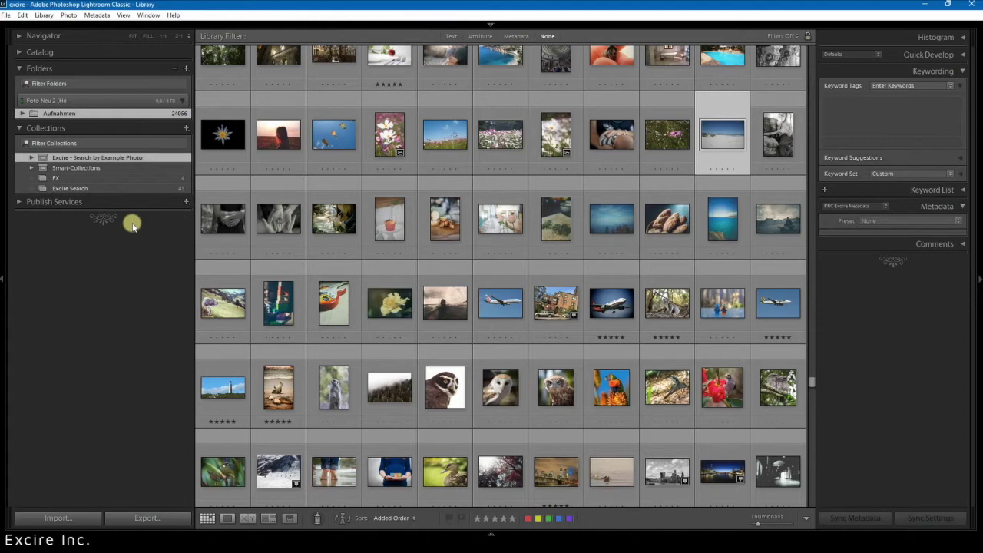
left_click(7, 15)
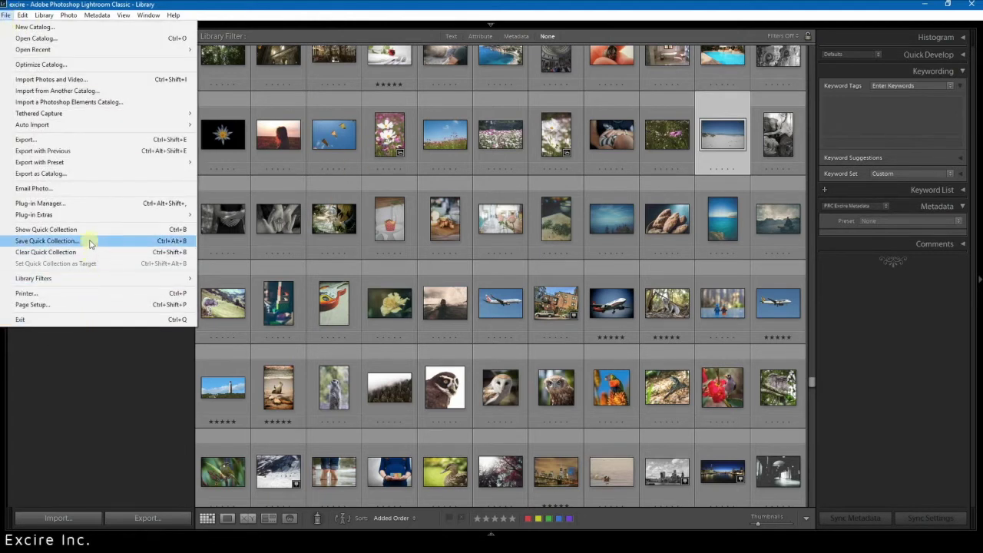
left_click(101, 205)
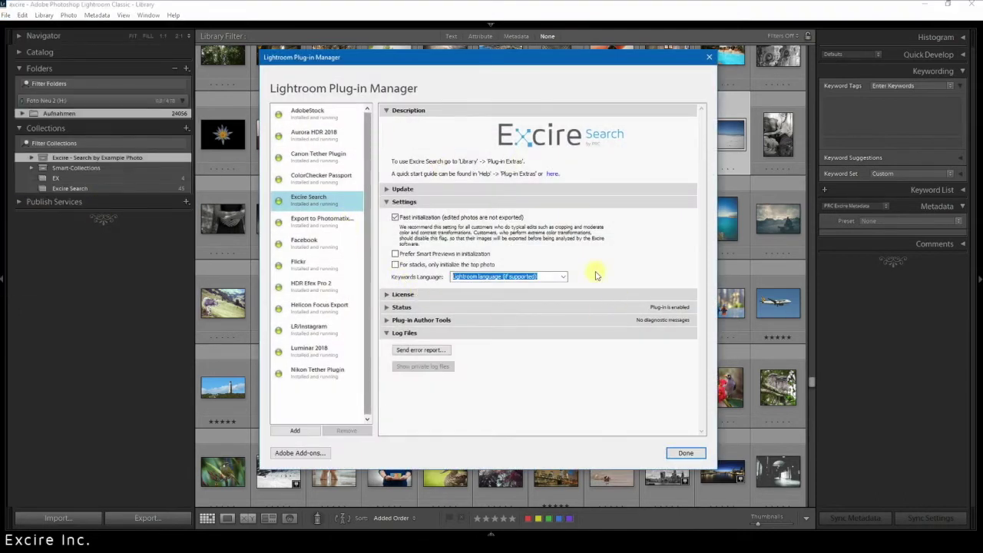
left_click(388, 202)
left_click(387, 215)
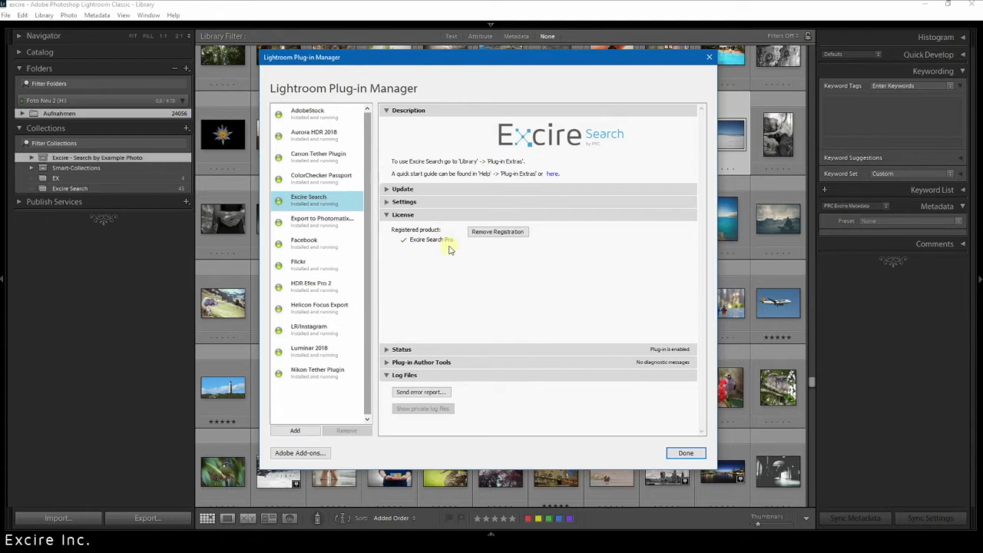
left_click(684, 454)
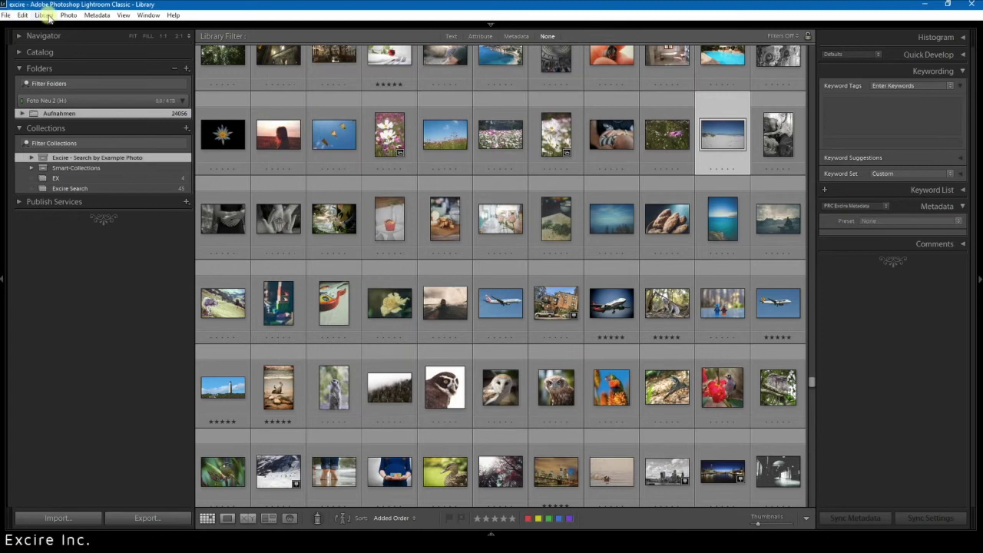
Open Excire's Search by Keyword window from Library > Plug-in Extras and nudge it right
left_click(46, 15)
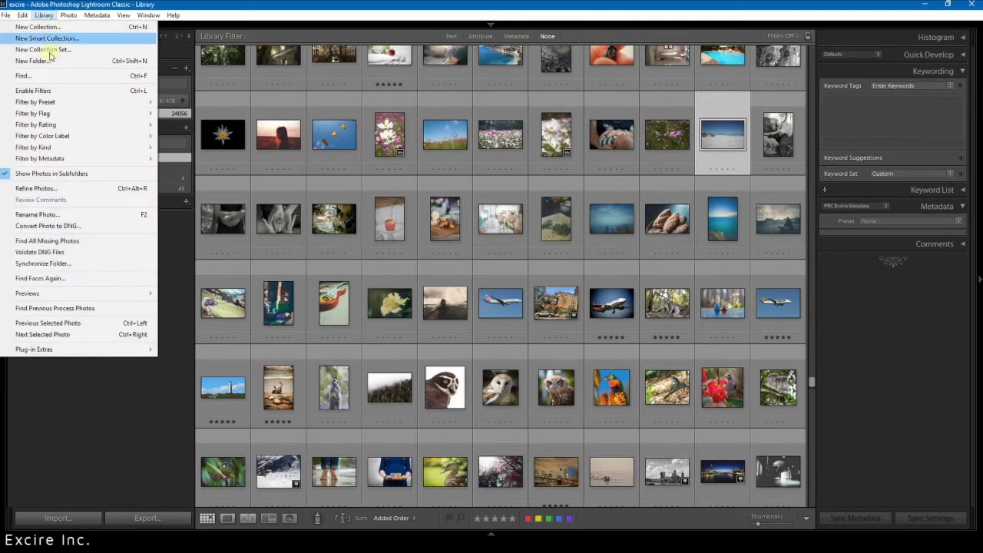
mouse_move(120, 351)
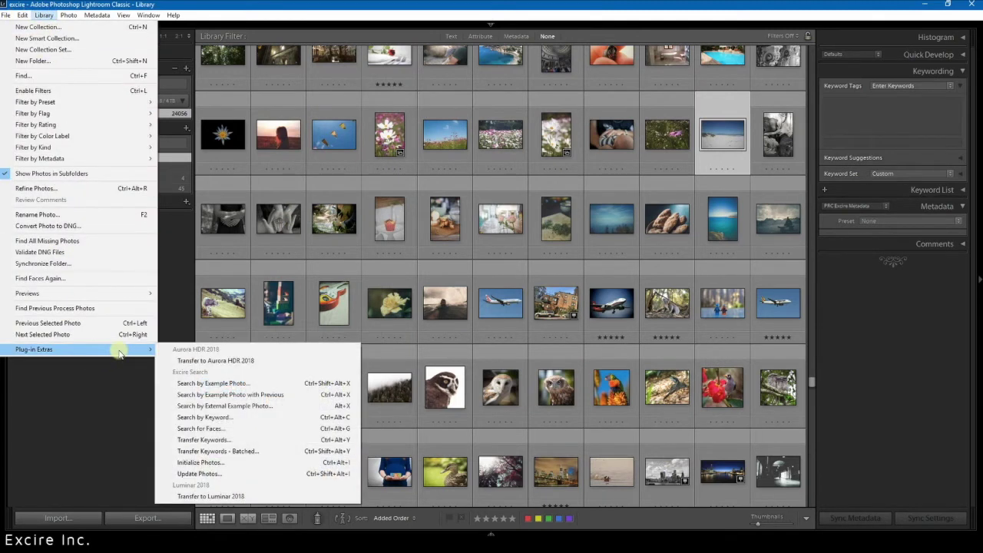
left_click(253, 415)
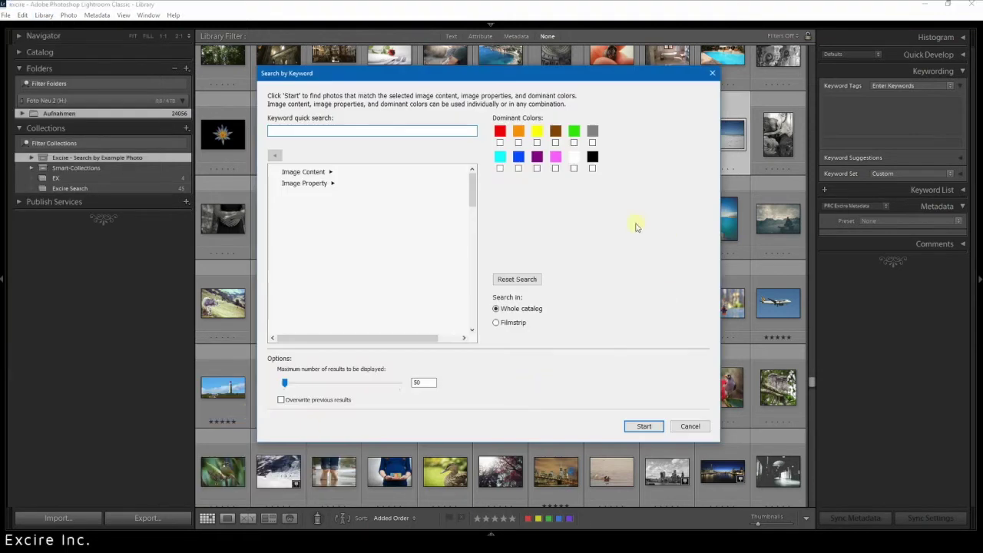
left_click_drag(525, 75, 535, 71)
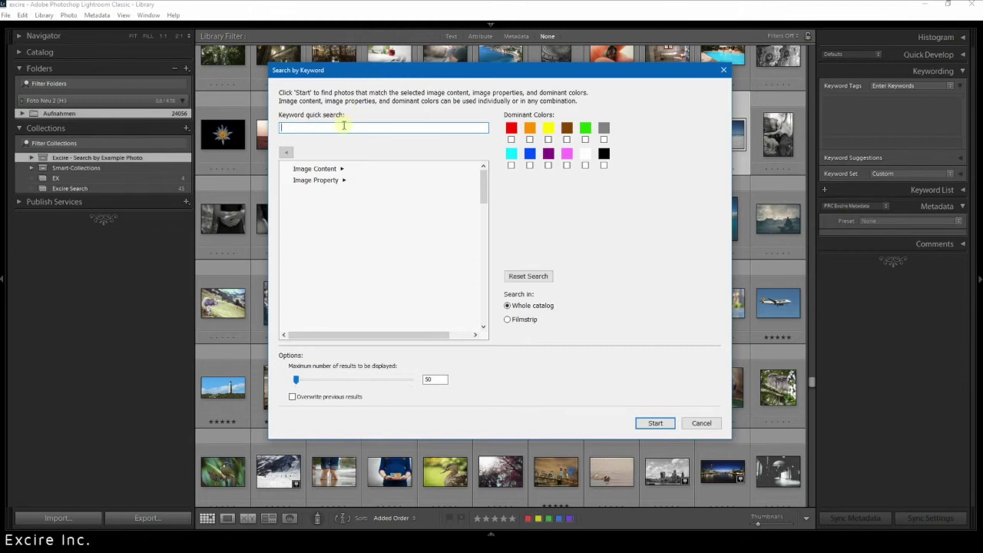
Browse Image Content > Animal > Arthropod keywords, then step back up to the top-level categories
left_click(343, 169)
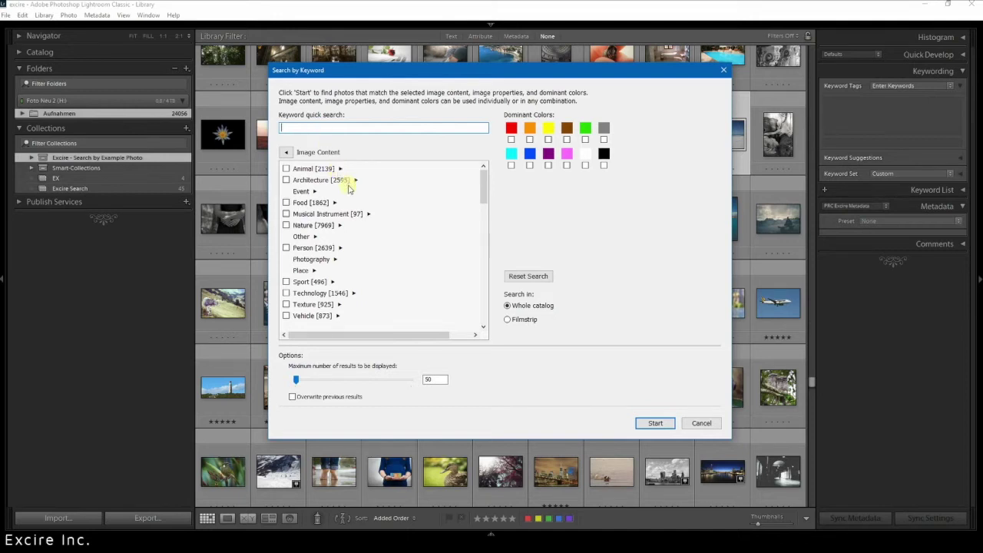
left_click(341, 169)
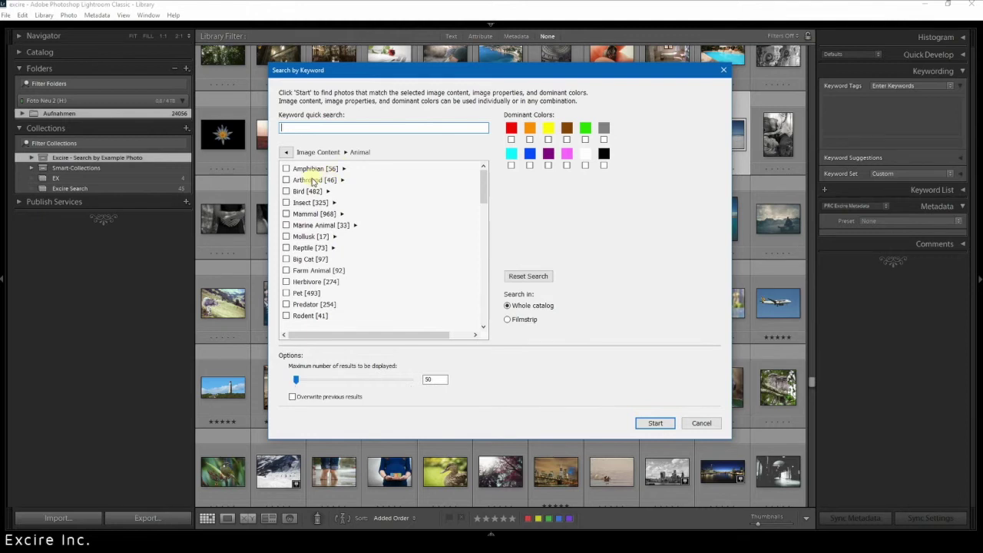
left_click(341, 180)
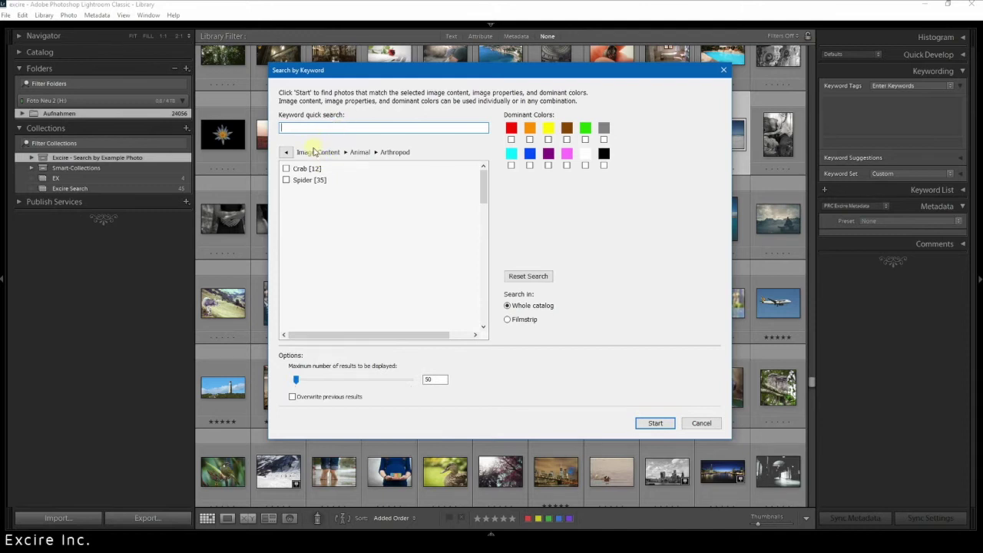
left_click(286, 153)
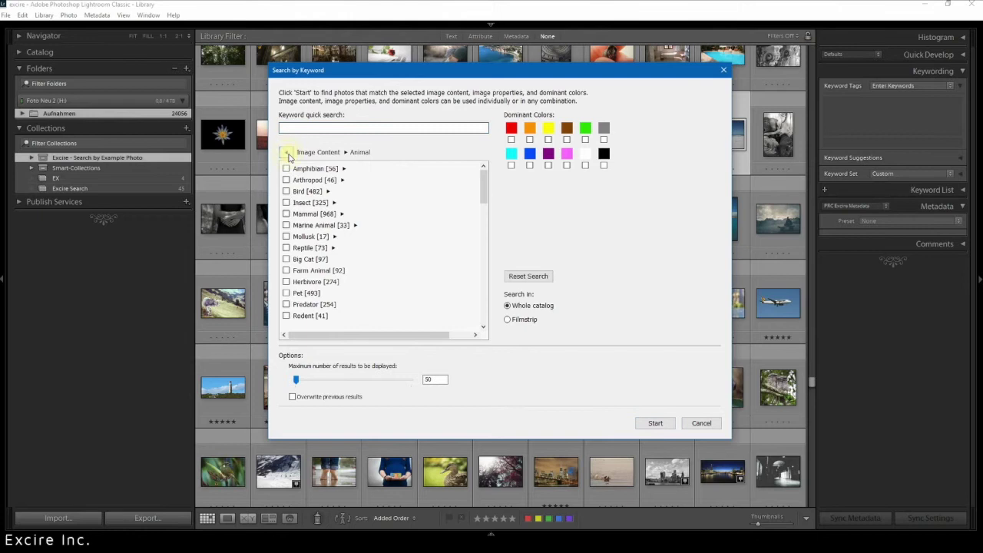
left_click(286, 153)
left_click(285, 153)
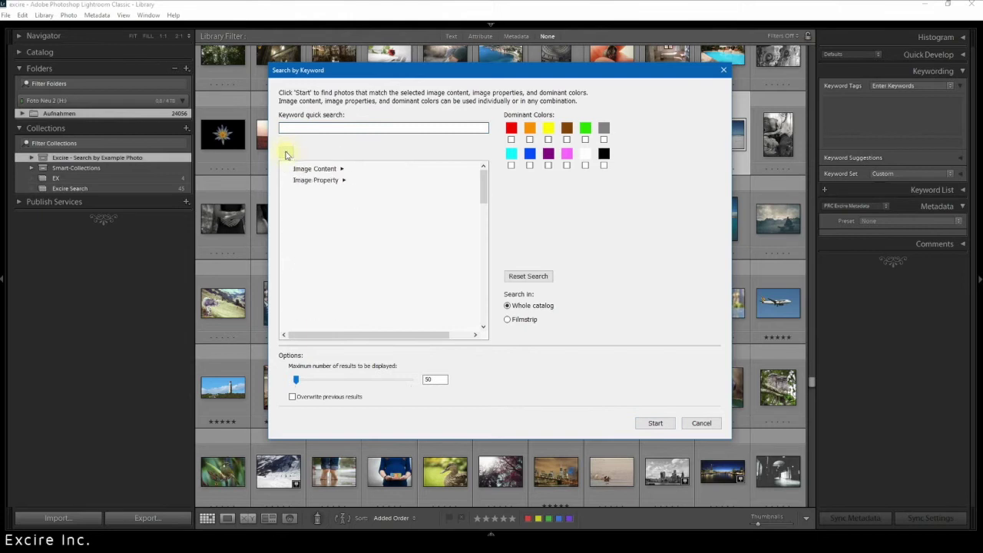
left_click(341, 168)
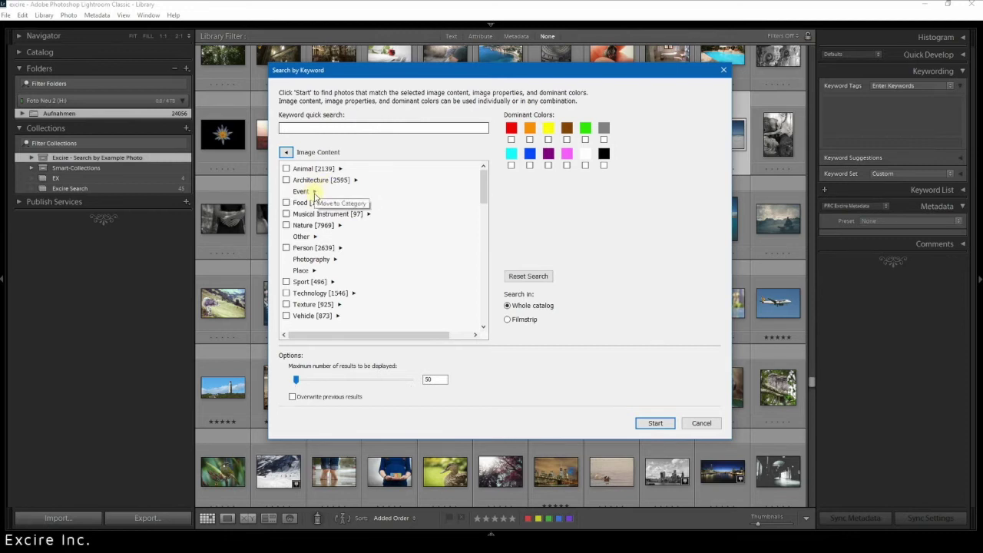
left_click(314, 192)
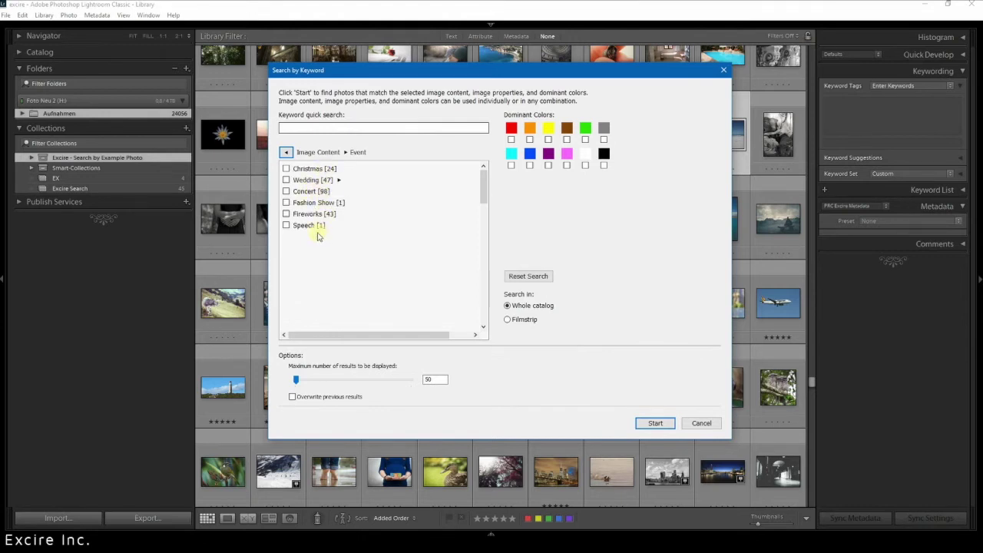
left_click(286, 153)
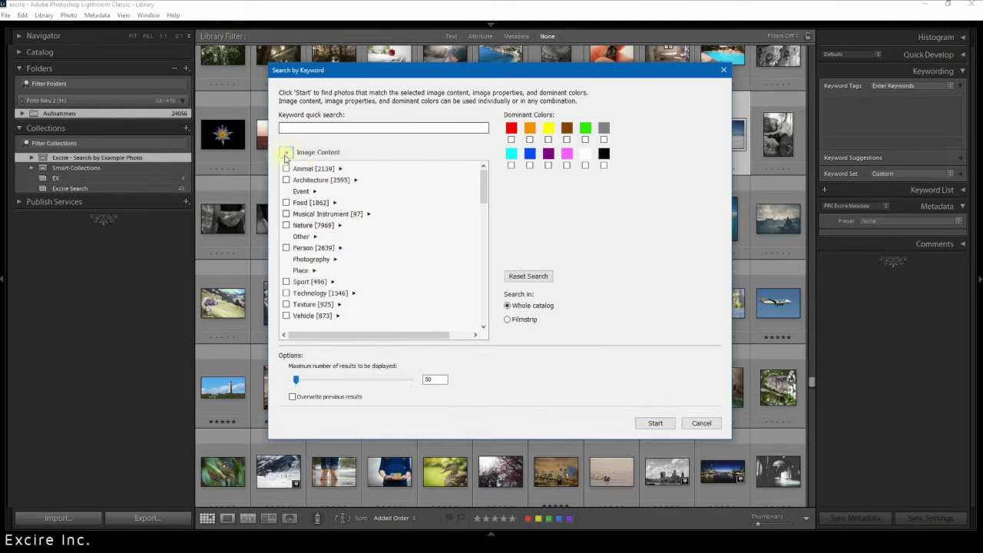
left_click(286, 154)
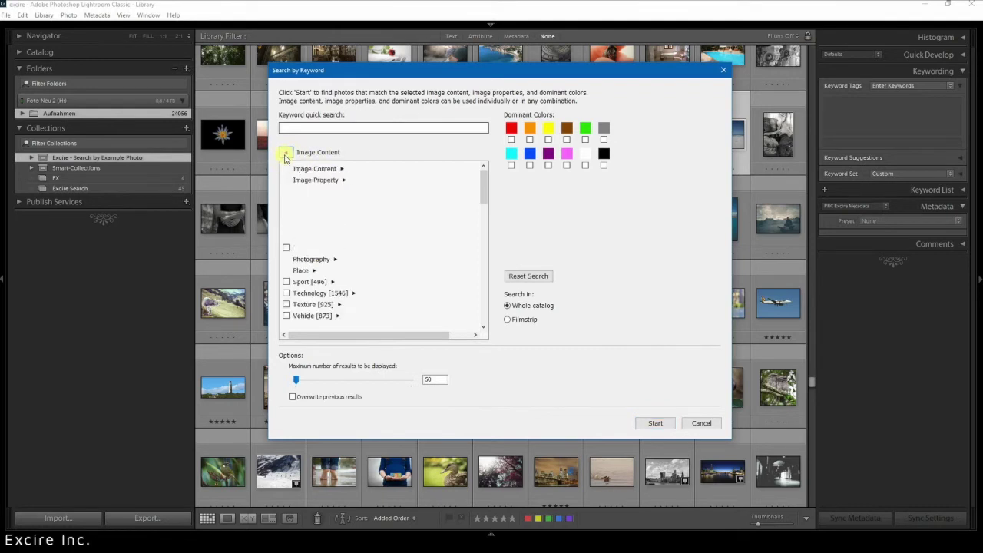
left_click(345, 183)
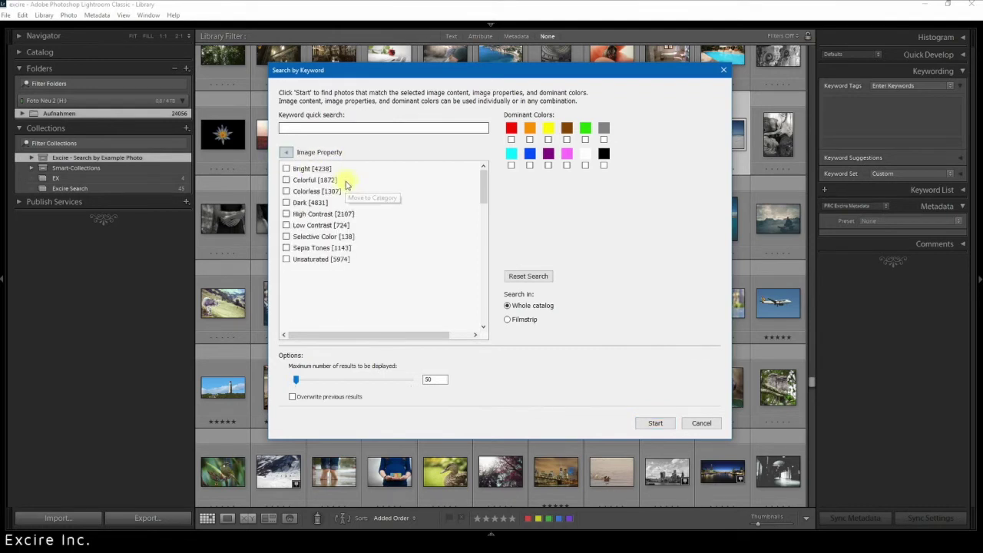
left_click(286, 155)
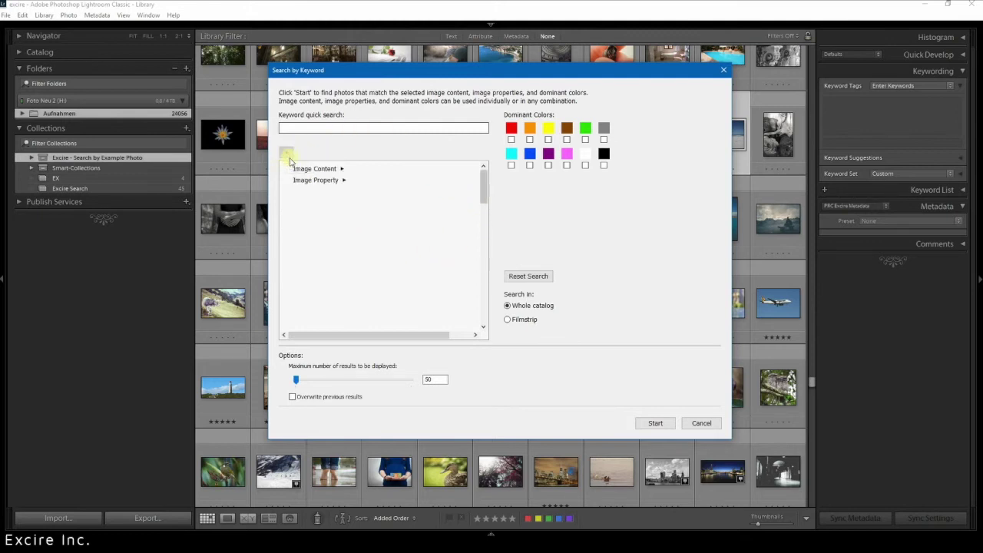
Expand Image Content to list its subcategories such as Animal [2139] and Nature [7969]
left_click(341, 169)
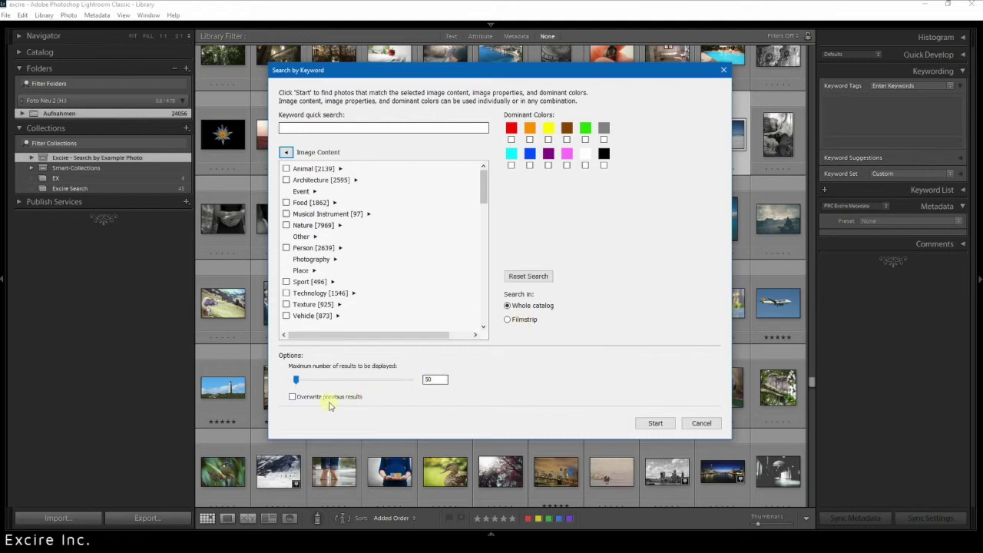
left_click_drag(296, 379, 411, 379)
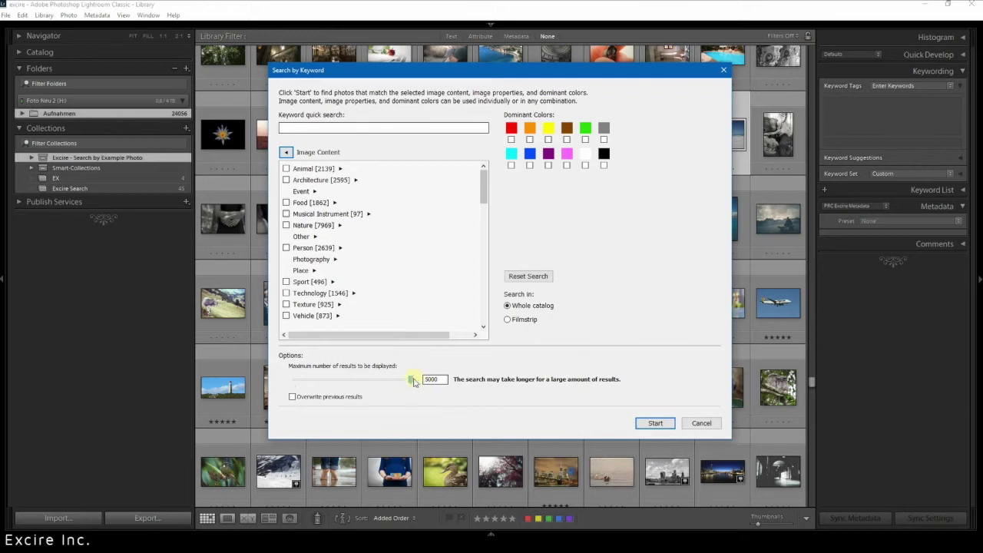
left_click_drag(413, 381, 298, 379)
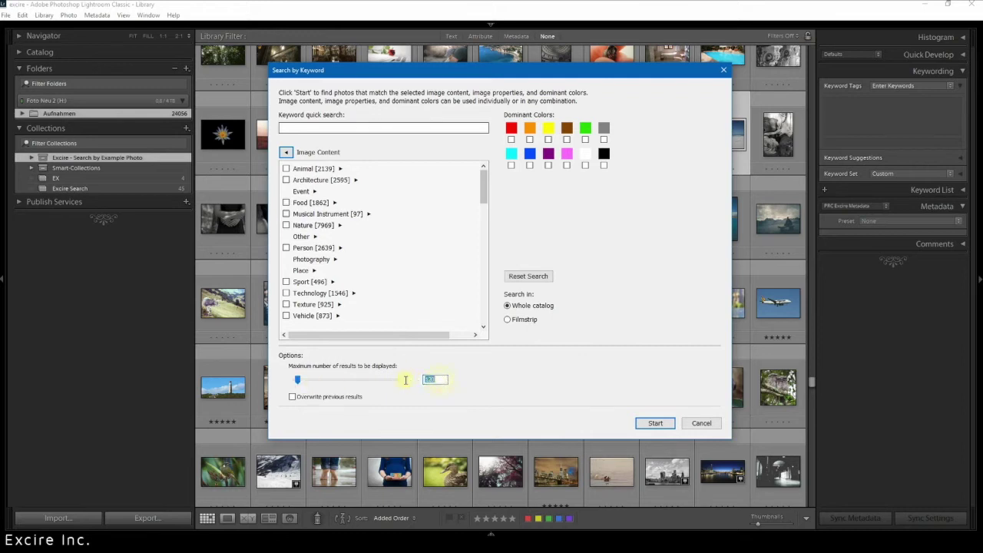
type("50")
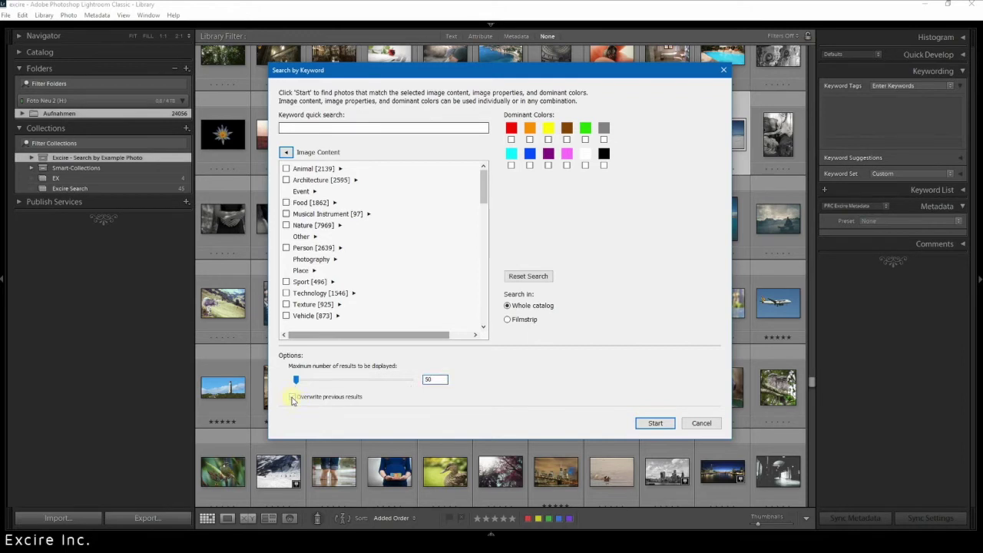
left_click(292, 396)
left_click(294, 398)
left_click(34, 159)
Run an Excire keyword search for Bicycle, trying then dropping red as dominant colour
left_click(421, 128)
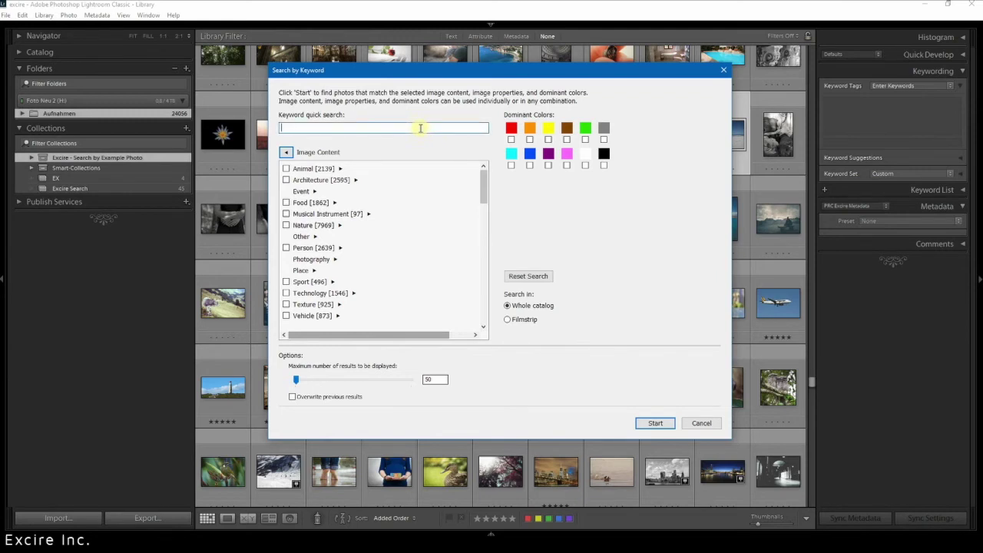
type("Bi")
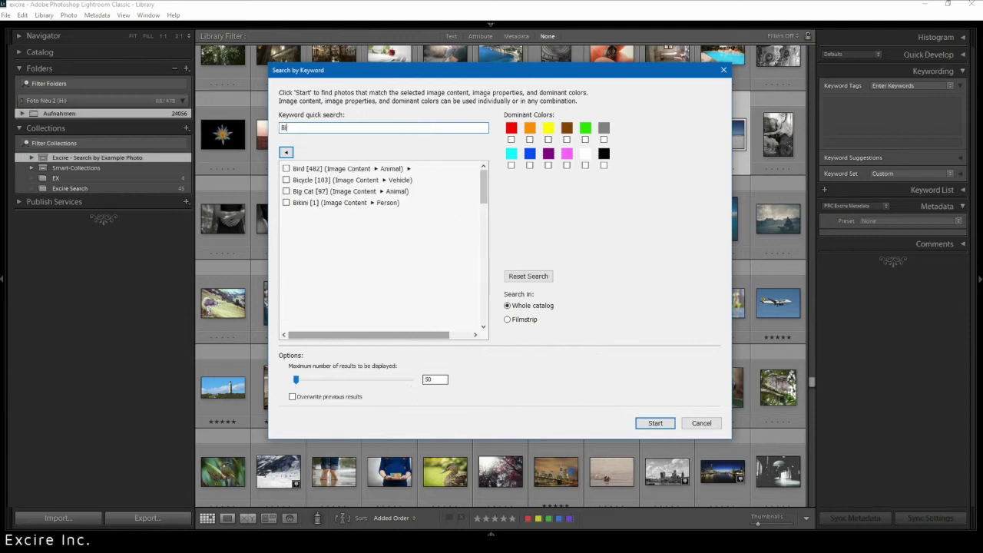
type("cycle")
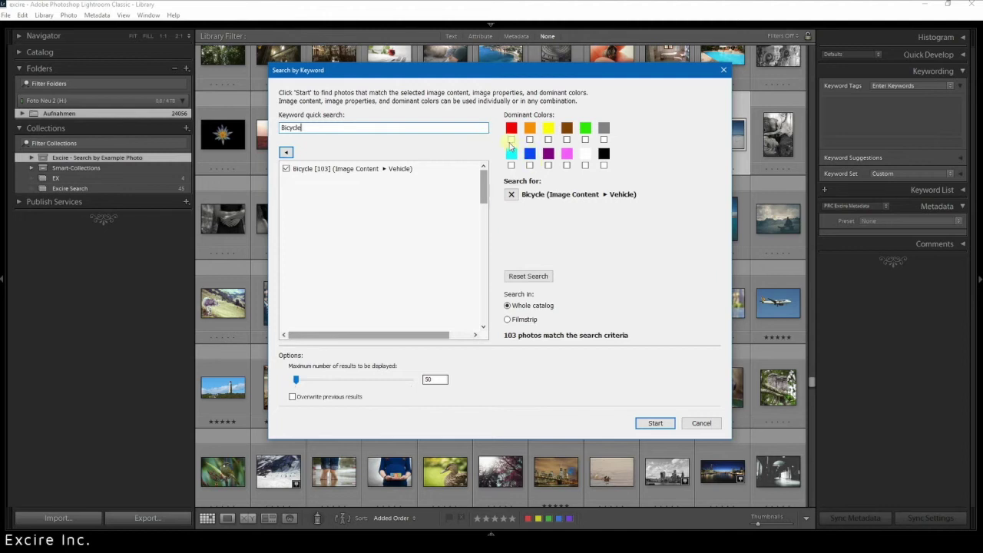
left_click(511, 139)
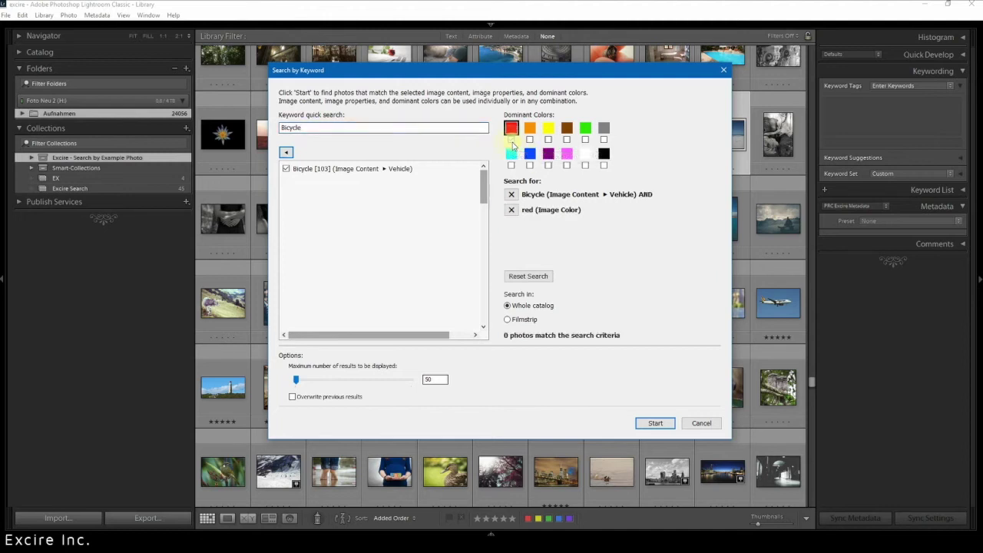
left_click(514, 213)
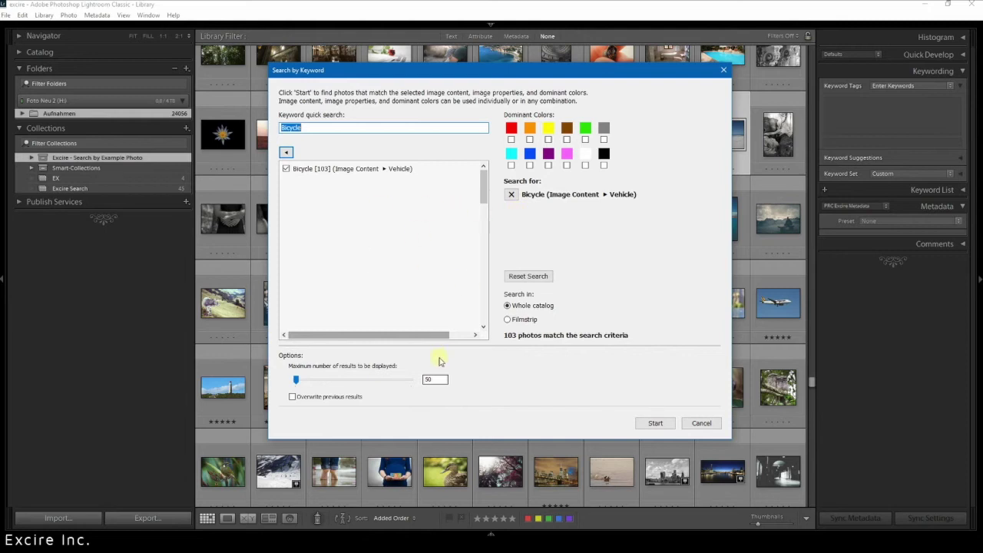
left_click(657, 423)
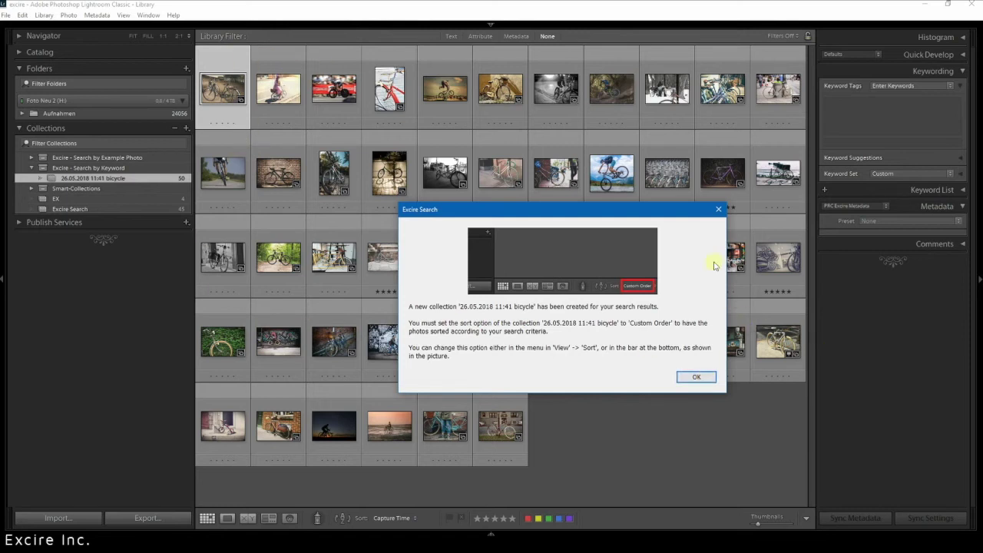
Dismiss the new collection notice and sort the bicycle collection by Custom Order
left_click(699, 378)
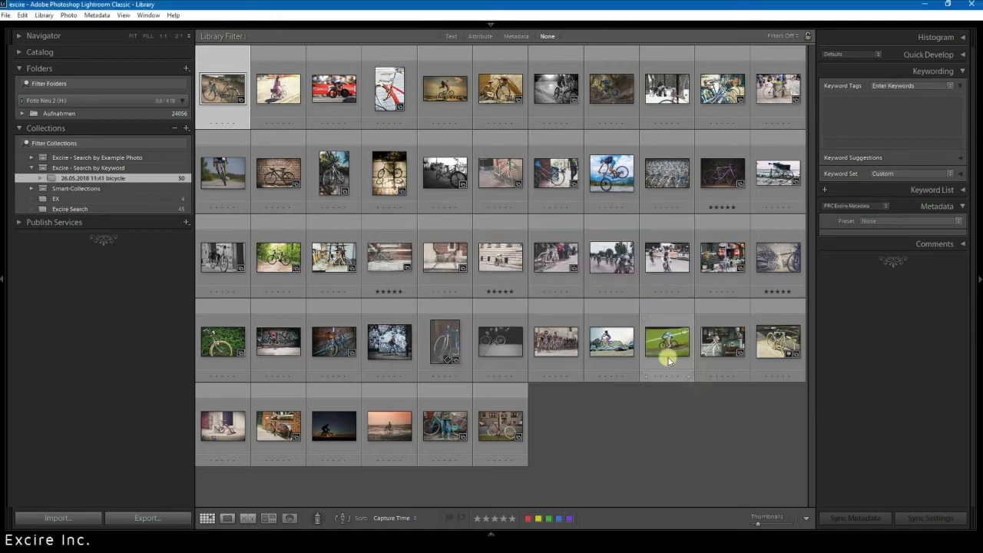
left_click(407, 519)
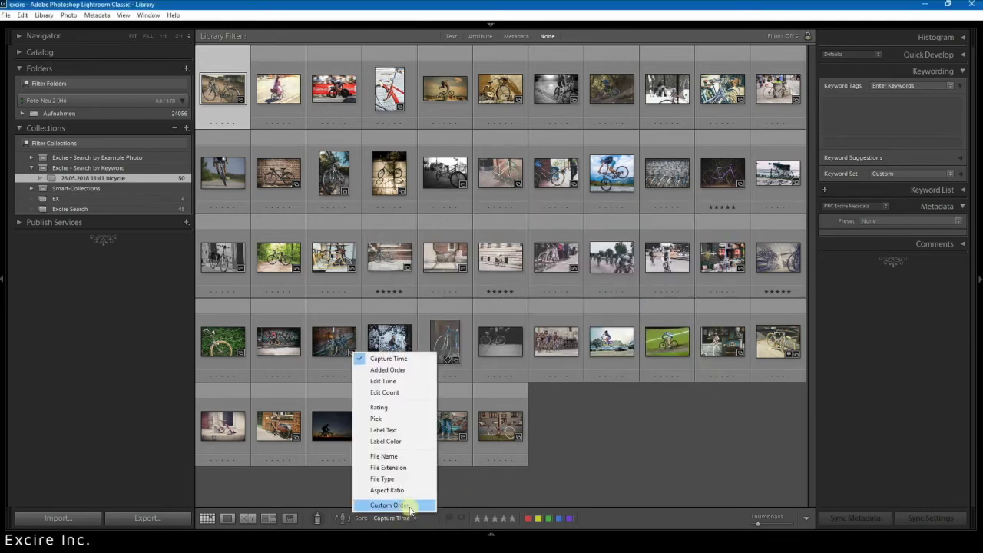
left_click(396, 505)
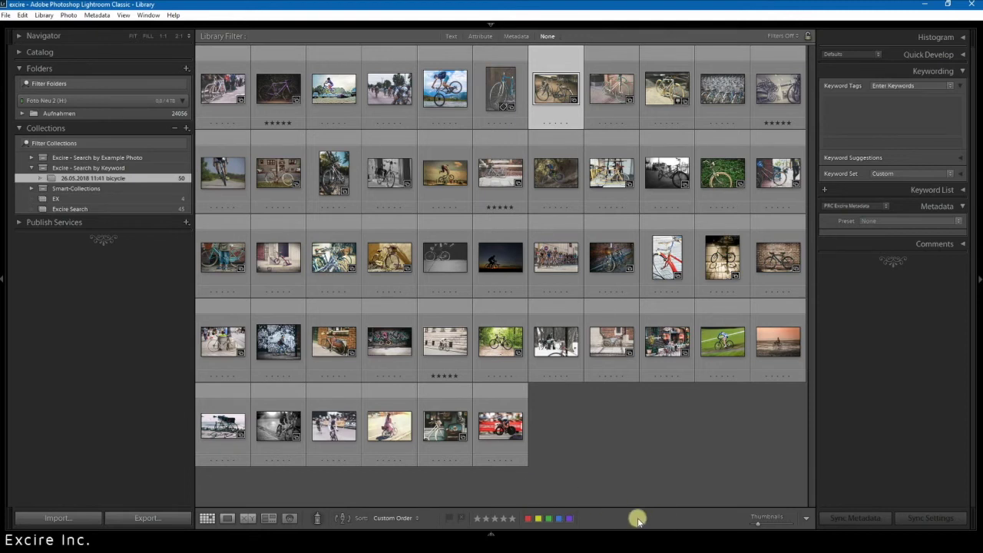
Hide and re-show the toolbar with T, checking the toolbar items and sort lists unchanged
key("t")
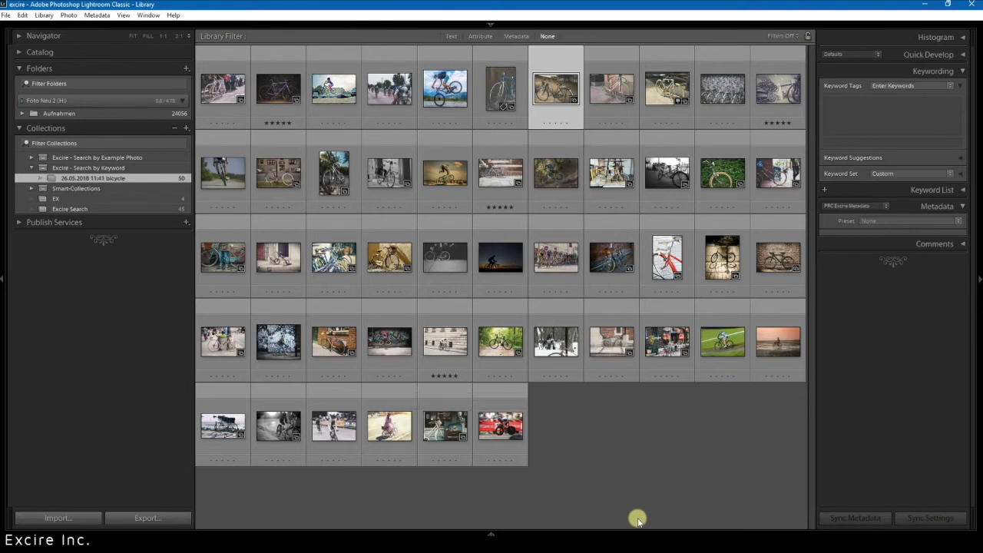
key("t")
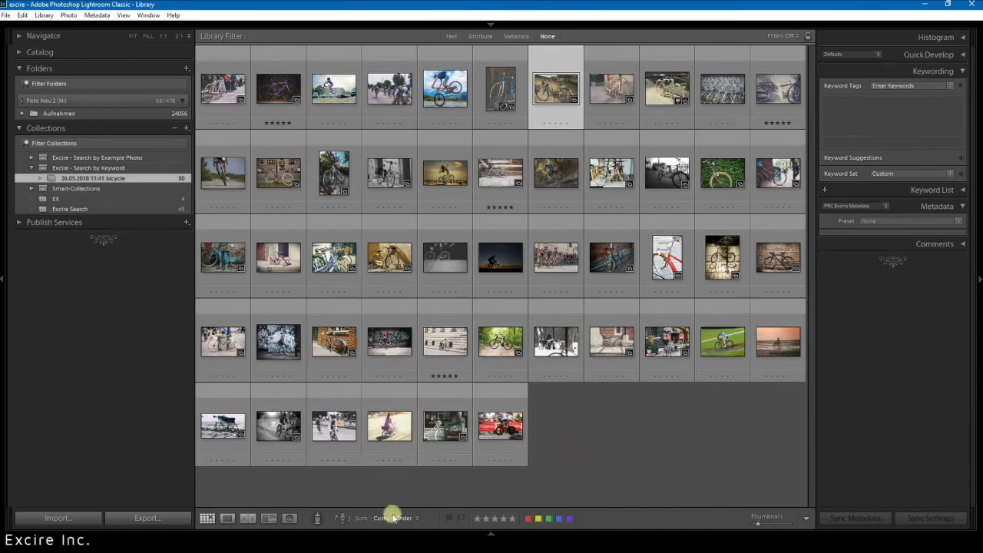
left_click(806, 519)
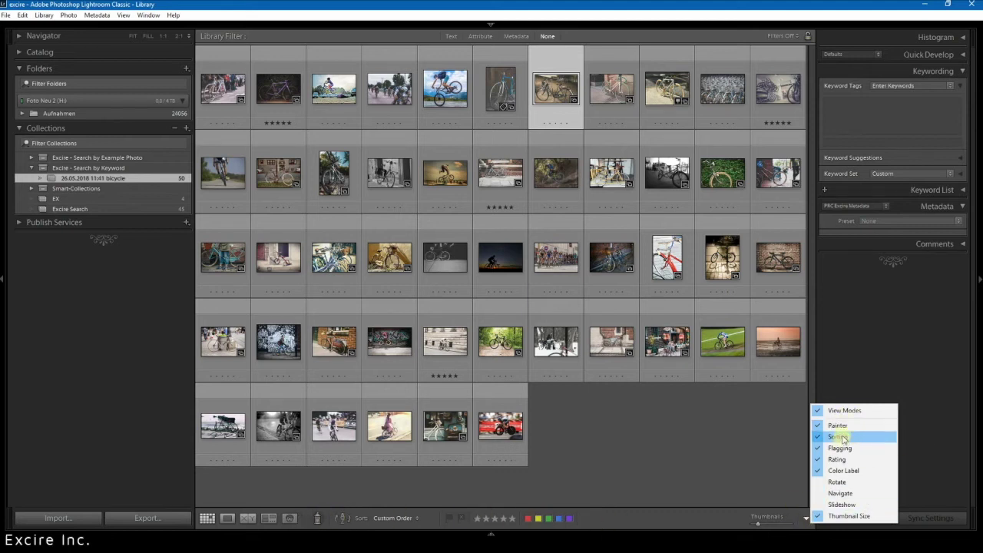
left_click(800, 439)
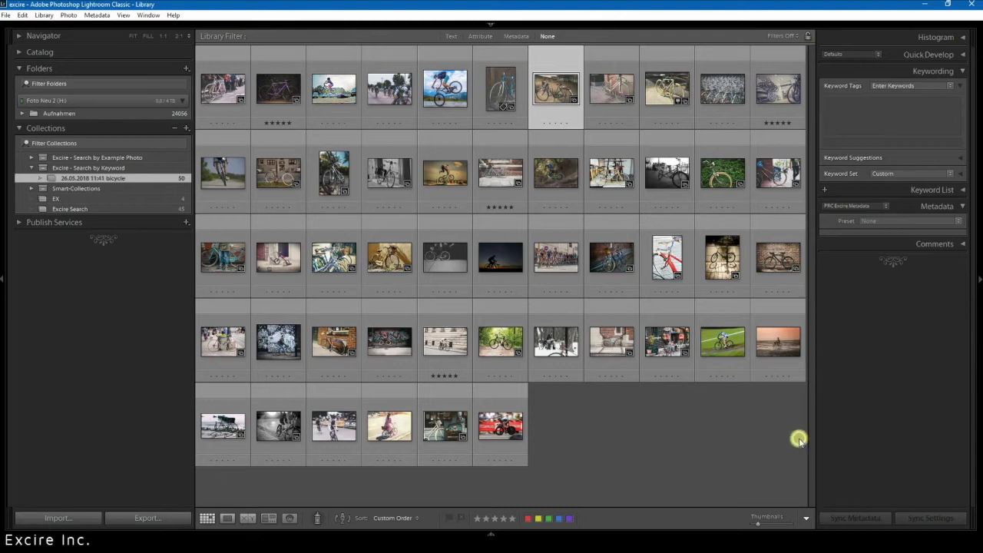
left_click(390, 518)
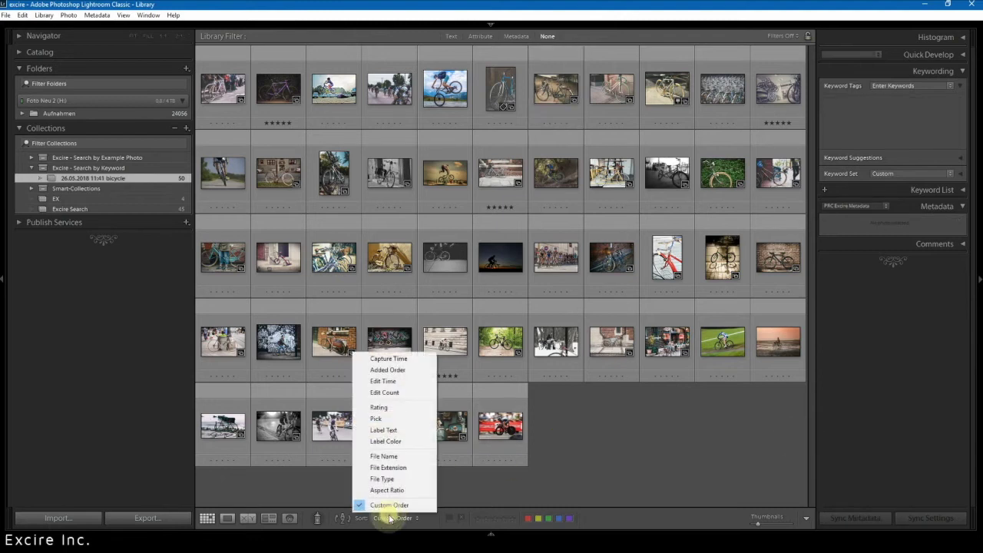
left_click(494, 485)
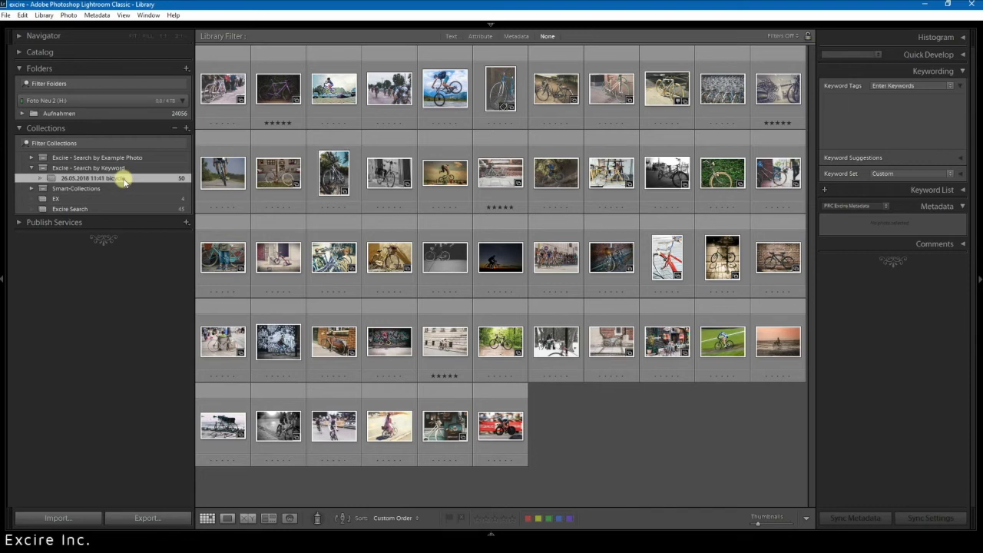
left_click(44, 14)
Reopen Excire Search by Keyword, remove the Bicycle criterion, and expand the Photography keywords
mouse_move(70, 349)
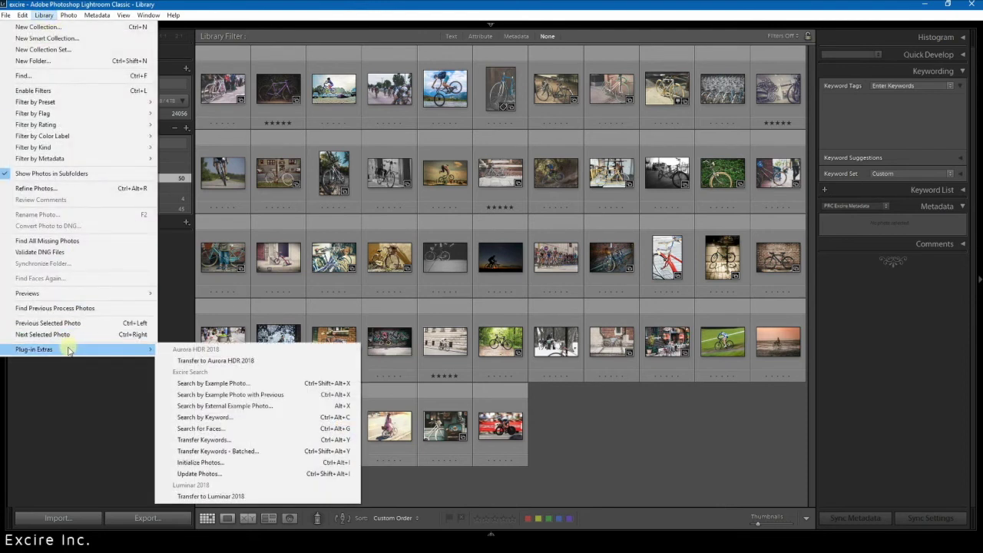
left_click(218, 418)
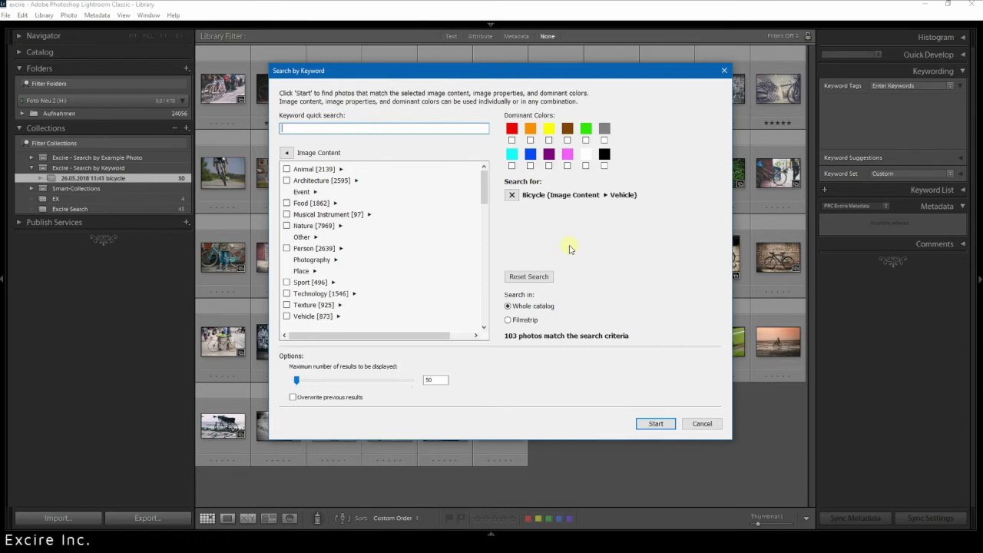
left_click(513, 195)
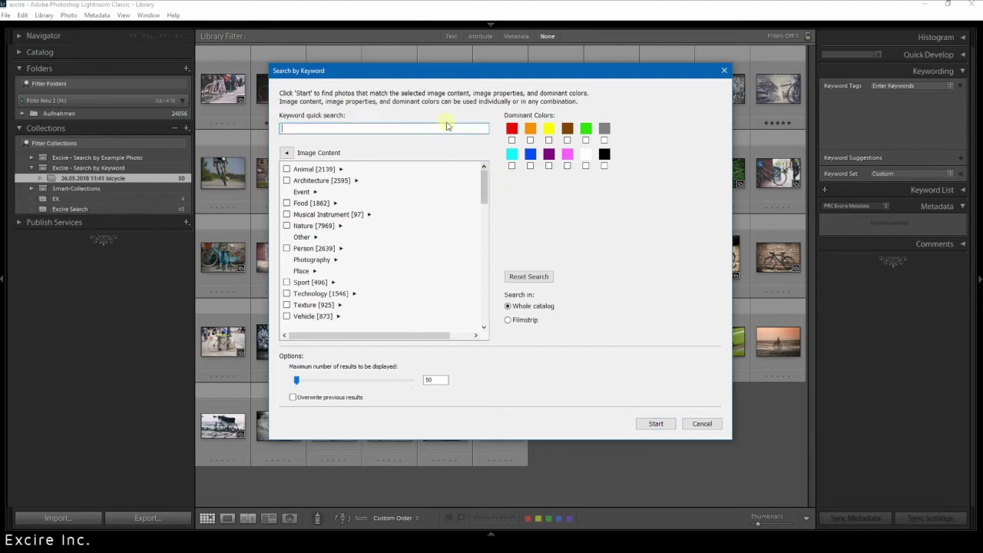
left_click_drag(439, 72, 447, 59)
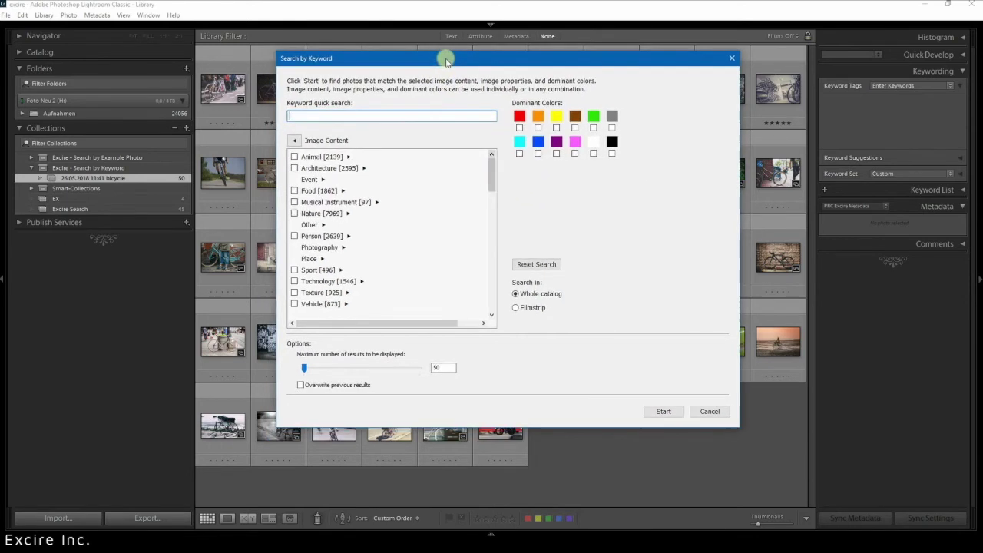
left_click(344, 248)
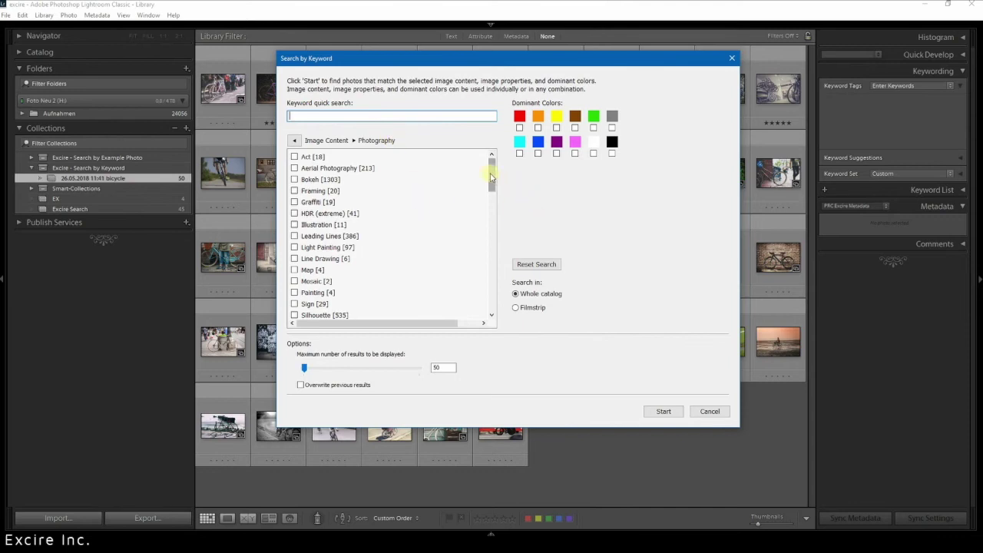
Tick Leading Lines [386] in the Photography keyword list, matching 386 photos
mouse_move(492, 177)
left_mouse_down()
mouse_move(497, 235)
mouse_move(490, 196)
left_mouse_up()
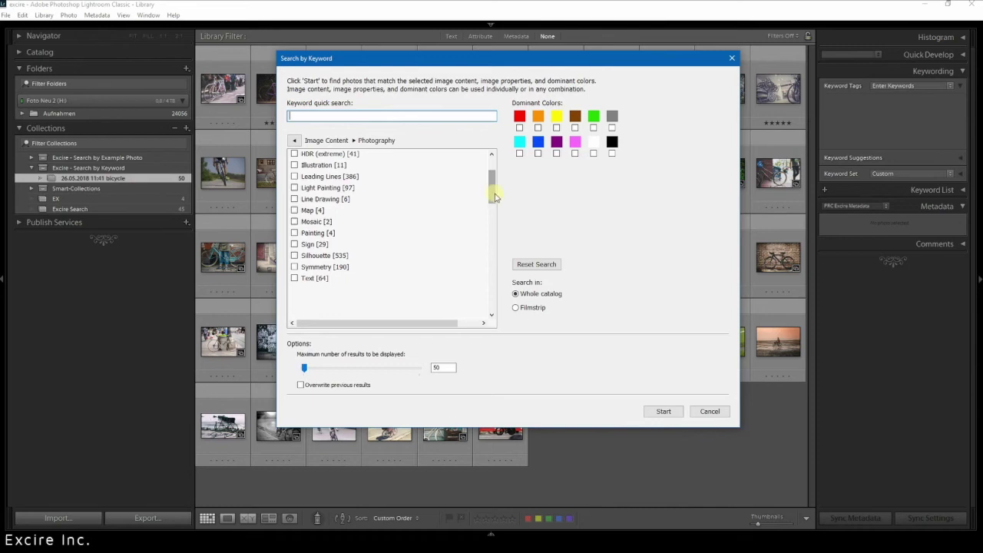
left_click_drag(494, 195, 493, 181)
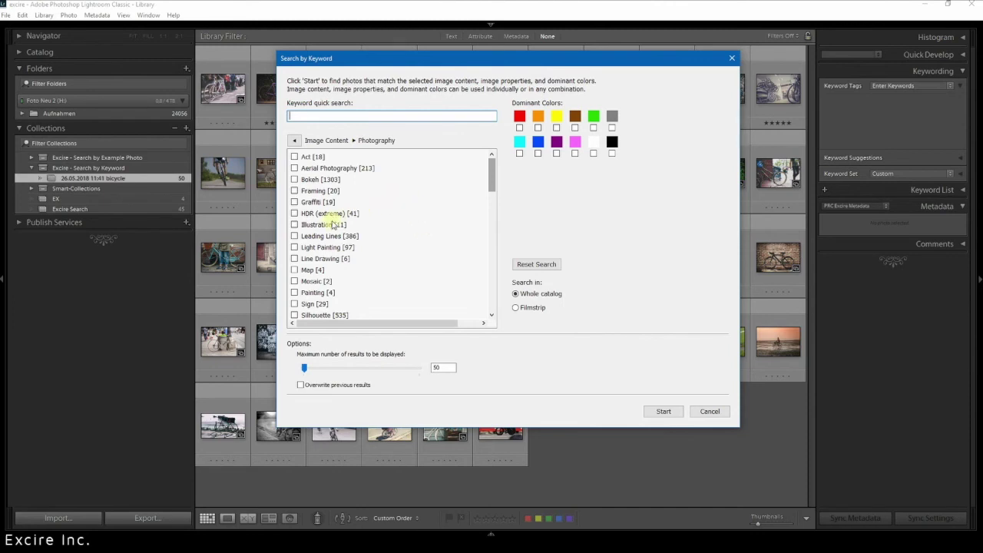
left_click(296, 238)
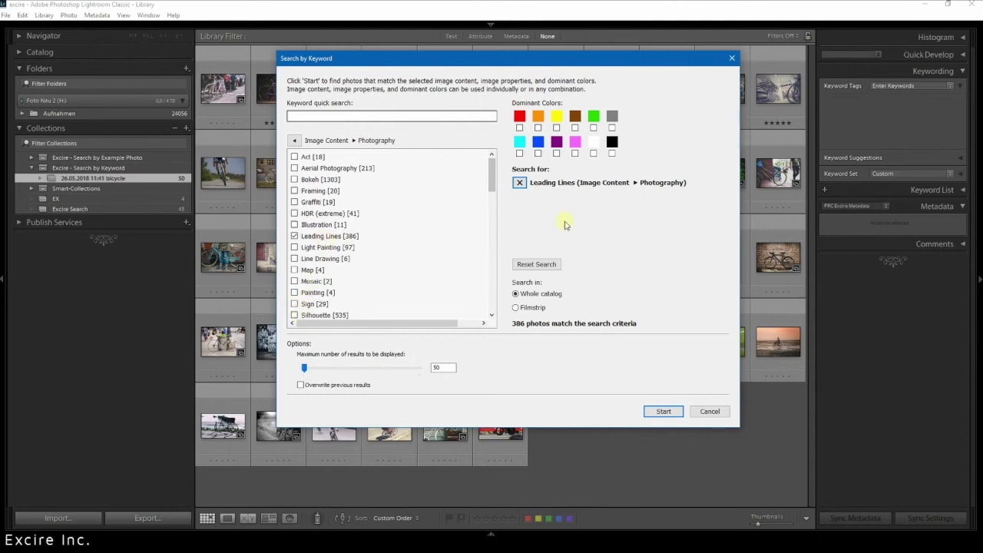
Add Symmetry to Leading Lines and start the search, saving 28 matches as a collection
left_click(492, 315)
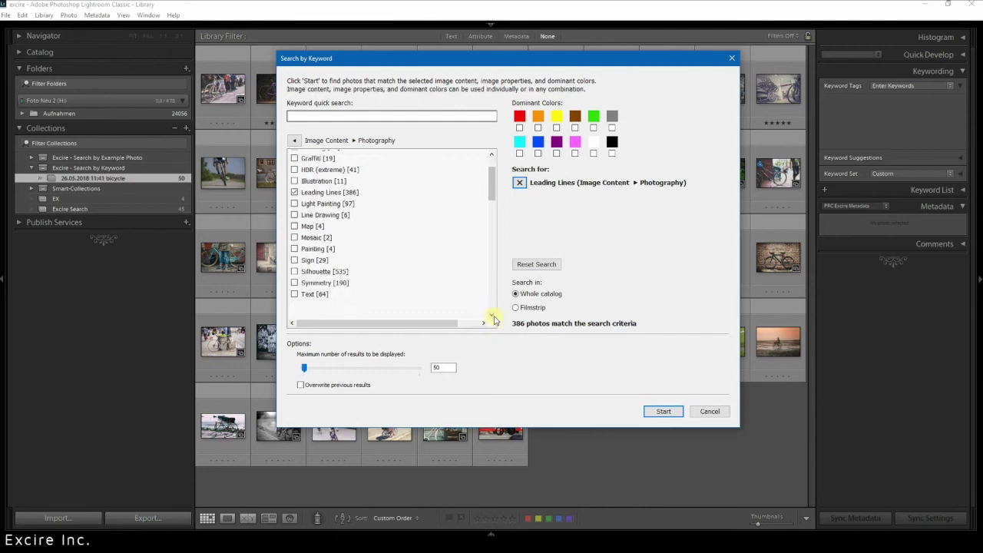
left_click(296, 284)
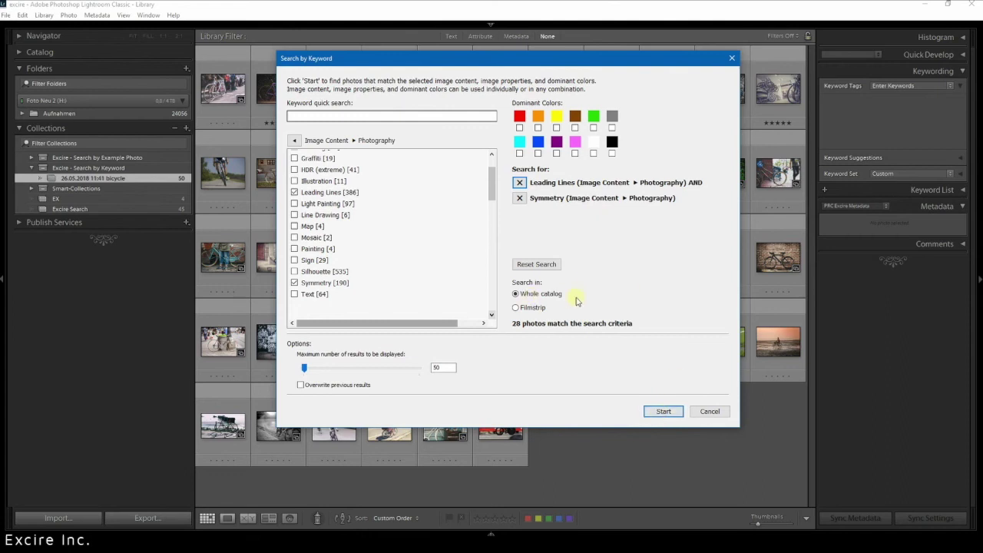
left_click(664, 411)
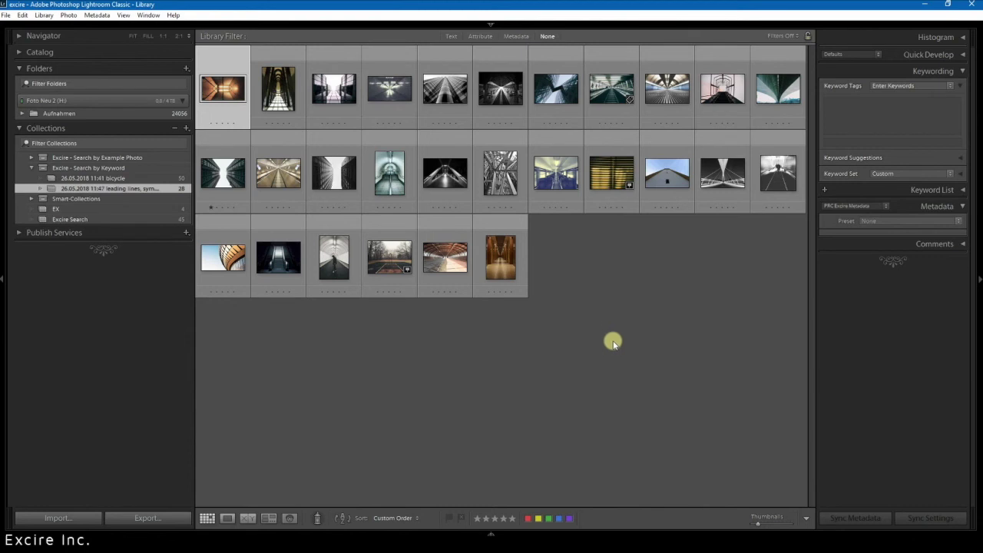
Drag the toolbar Thumbnails slider to enlarge the 28 result thumbnails
mouse_move(753, 528)
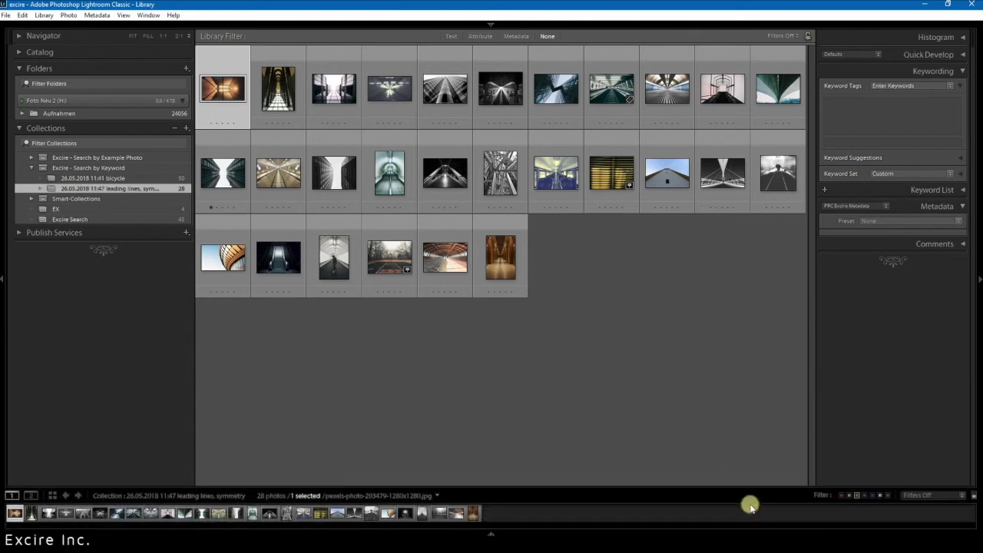
left_click_drag(758, 526, 764, 527)
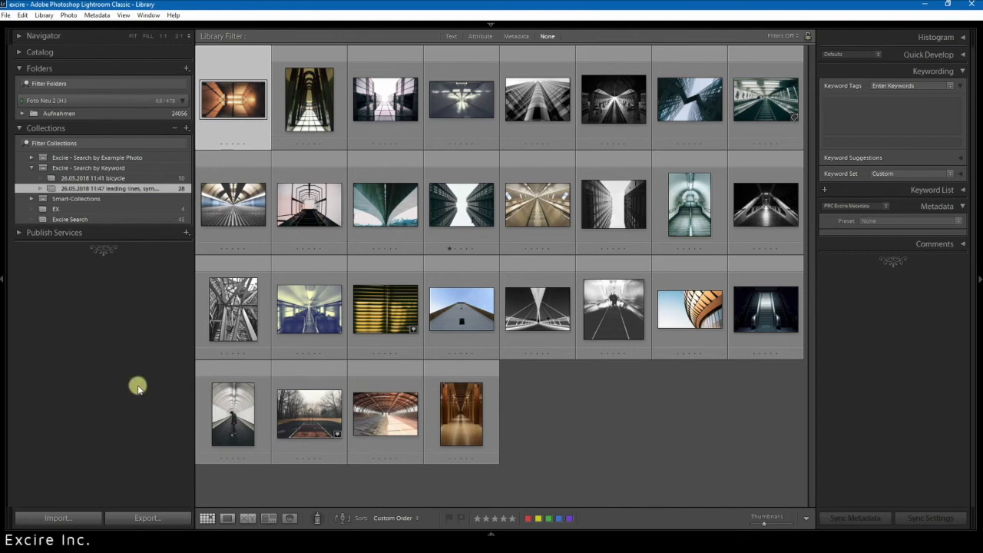
Reopen Excire's Search by Keyword from Library > Plug-in Extras
left_click(51, 17)
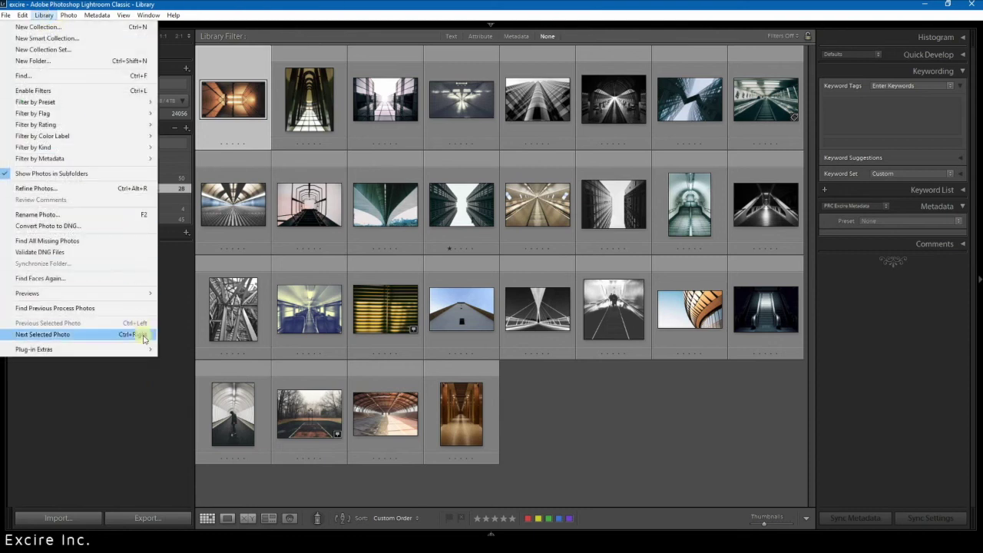
mouse_move(142, 349)
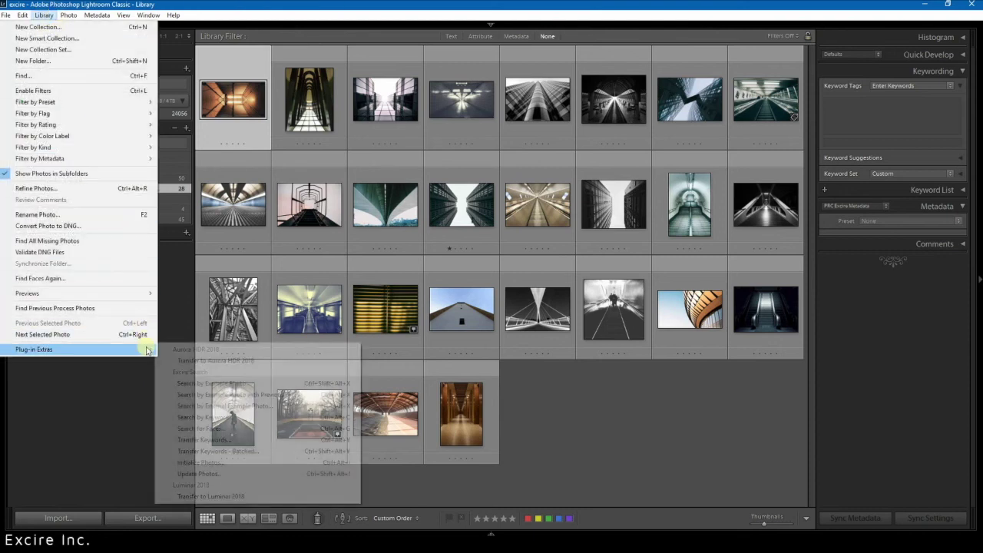
left_click(219, 417)
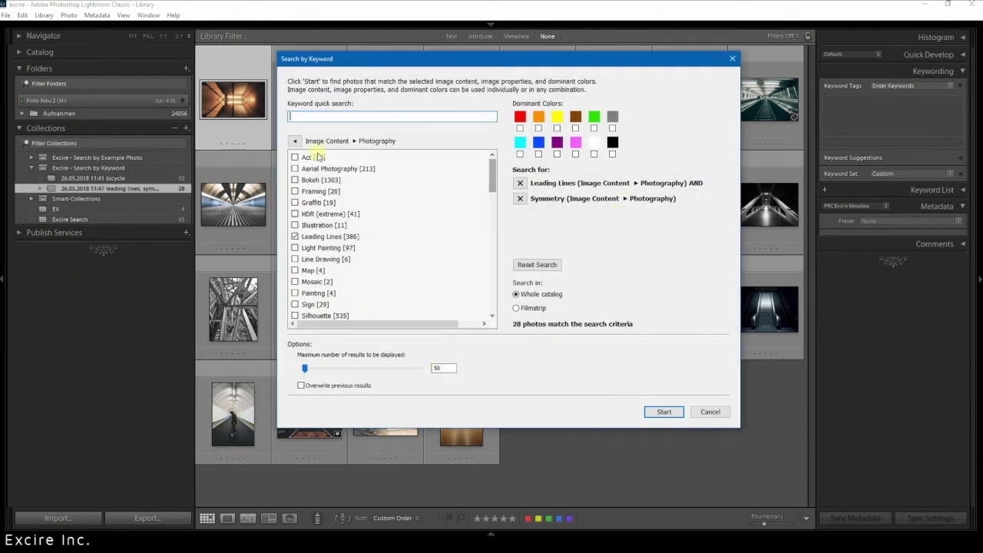
Remove the Leading Lines and Symmetry criteria and return to the top-level keyword categories
left_click(520, 183)
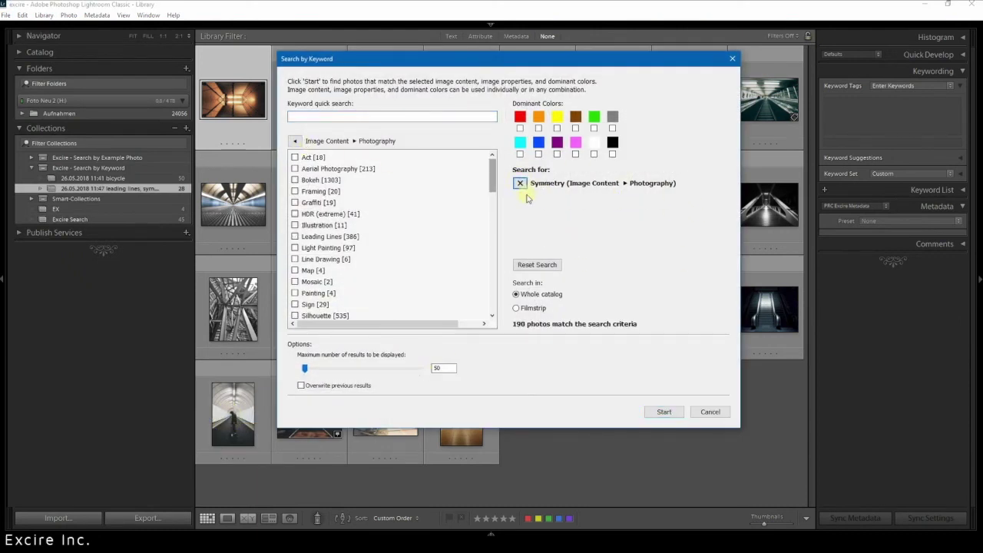
left_click(520, 183)
left_click(295, 141)
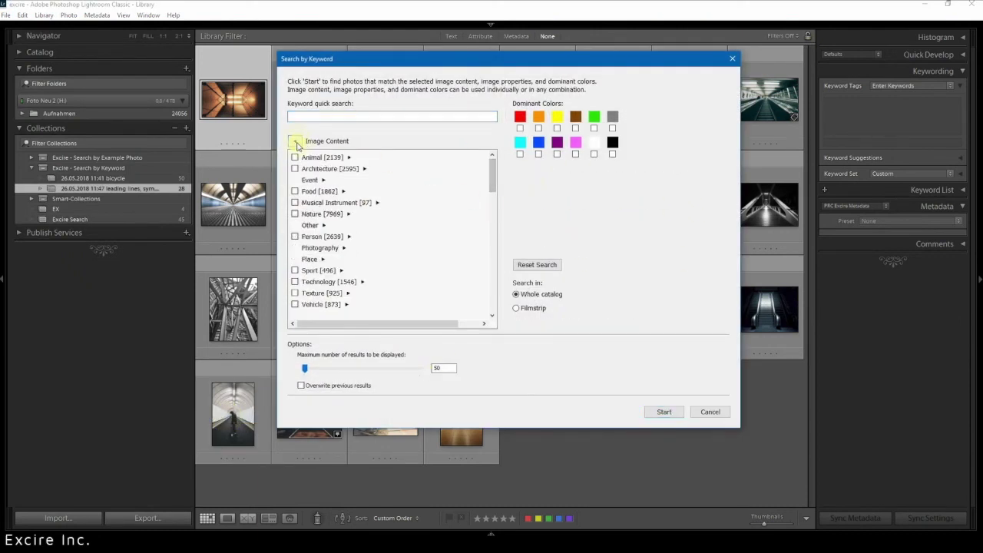
left_click(295, 142)
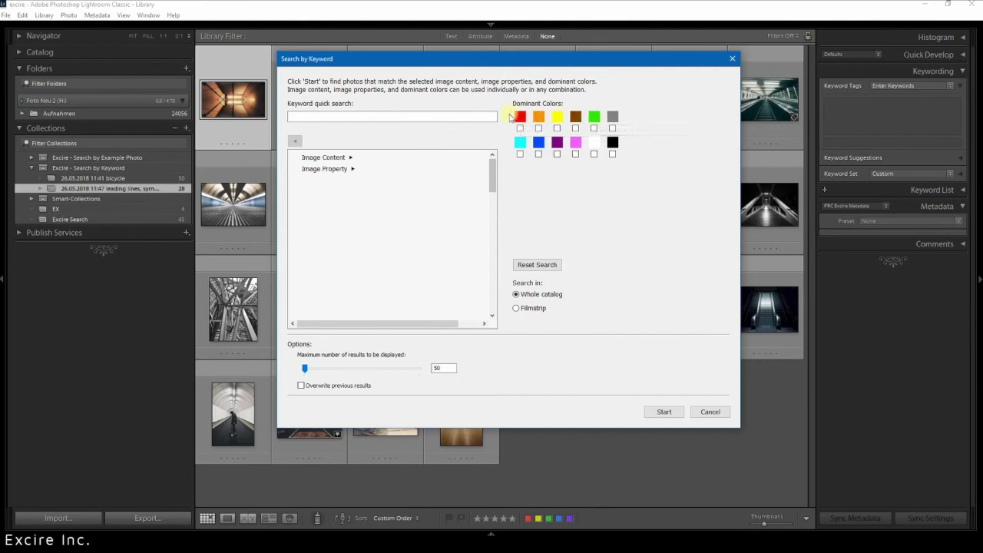
Search for pink as the dominant colour, capped at 52 results, overwriting previous results
left_click(577, 154)
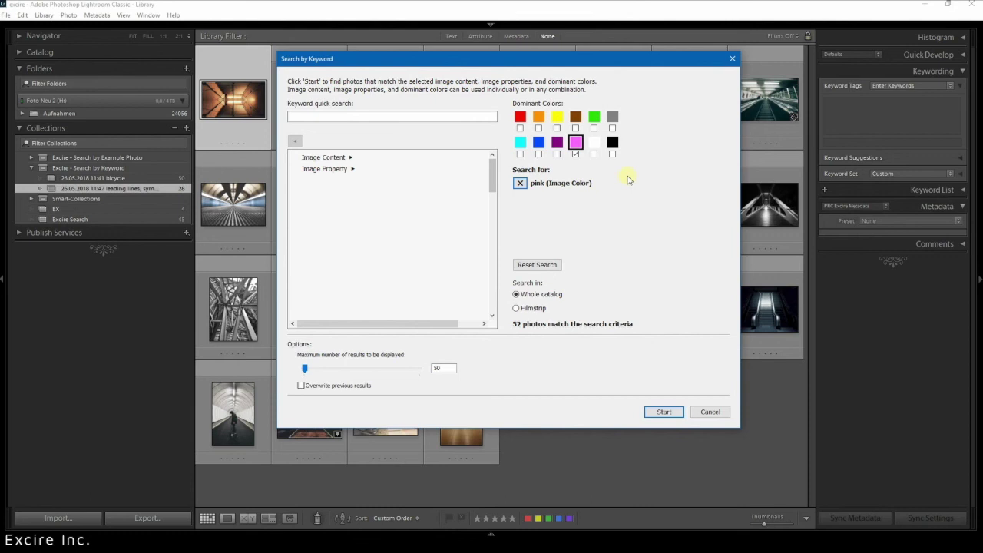
double_click(435, 368)
type("52")
double_click(444, 368)
left_click(452, 370)
left_click(302, 385)
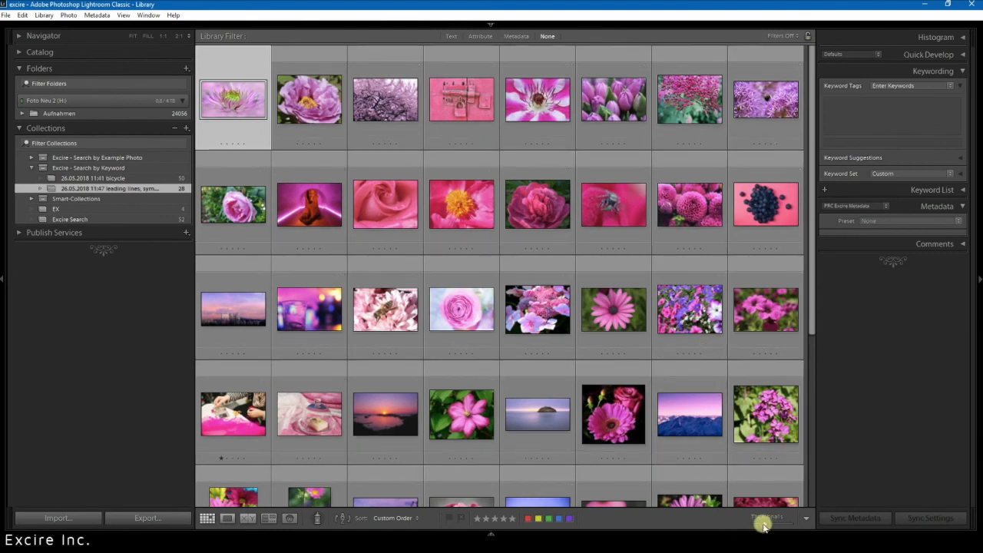
Nudge the Thumbnails slider left so all 52 pink photos fit in the grid
left_click_drag(766, 524, 755, 524)
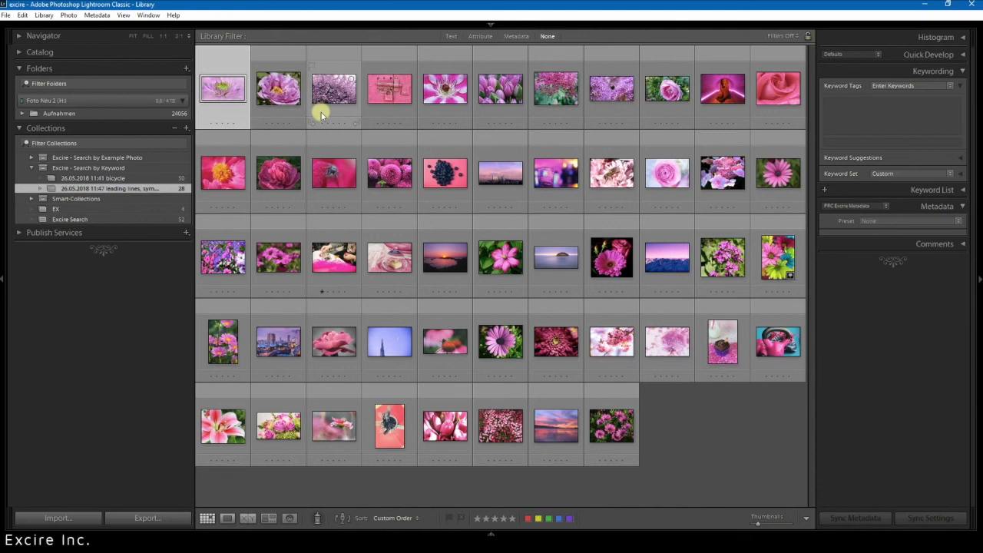
Reopen Excire's Search by Keyword and remove the pink criterion
left_click(43, 15)
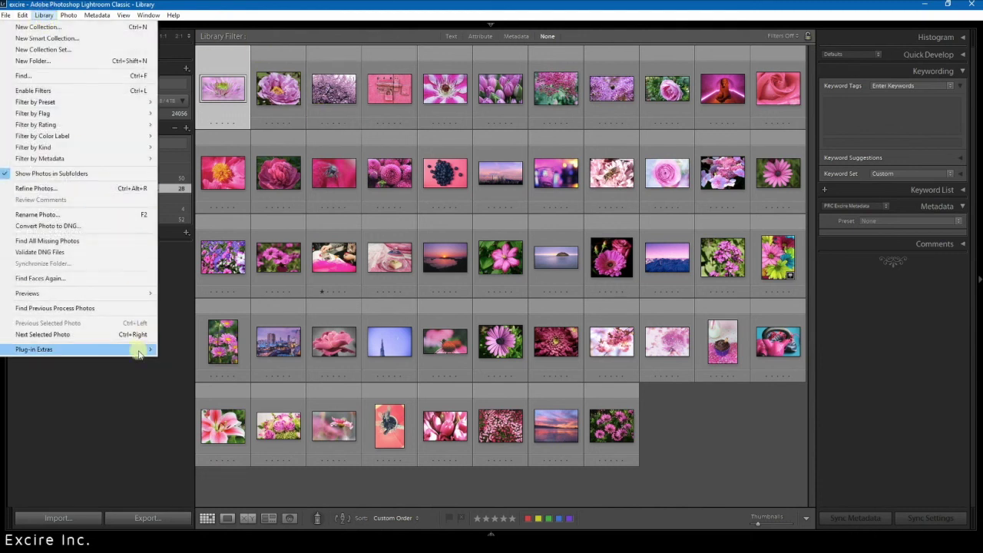
mouse_move(141, 350)
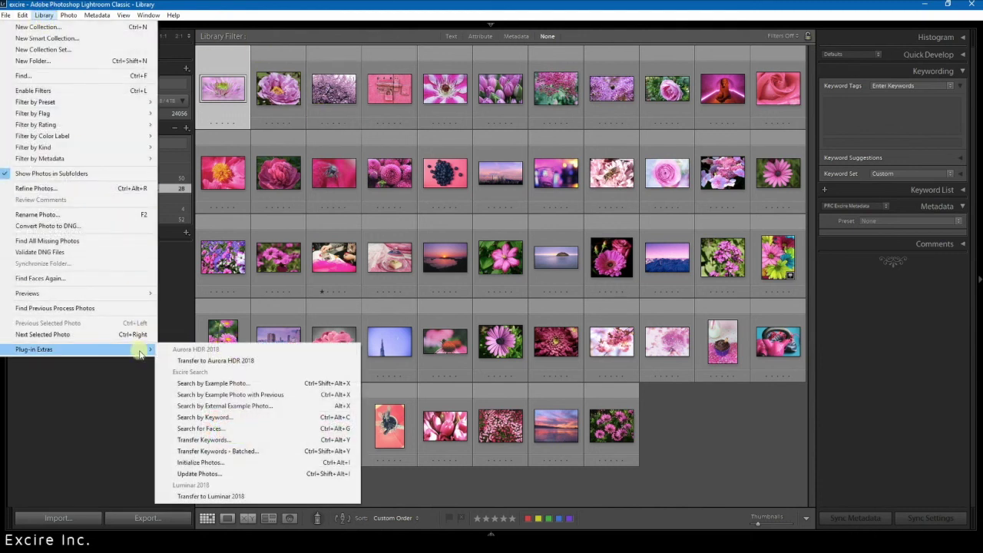
left_click(237, 418)
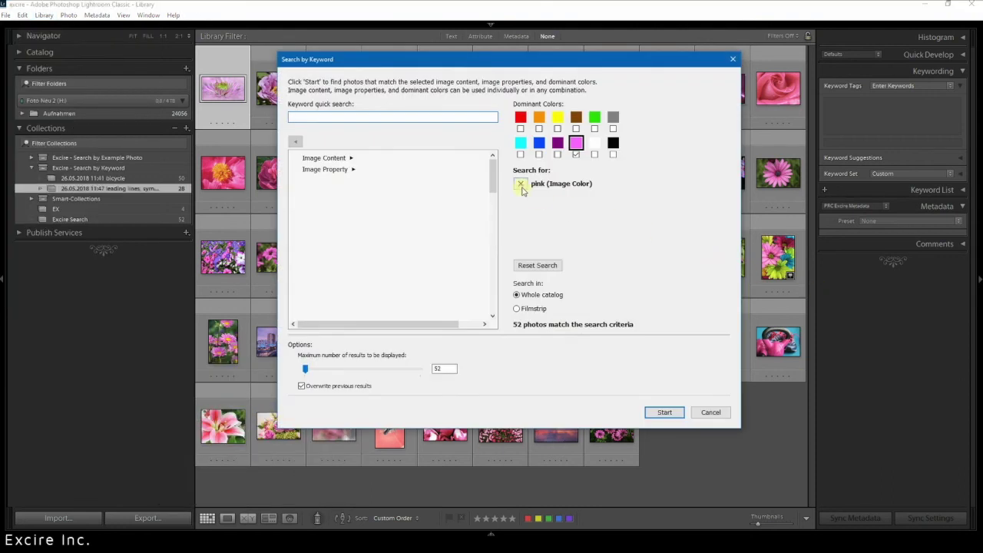
left_click(521, 186)
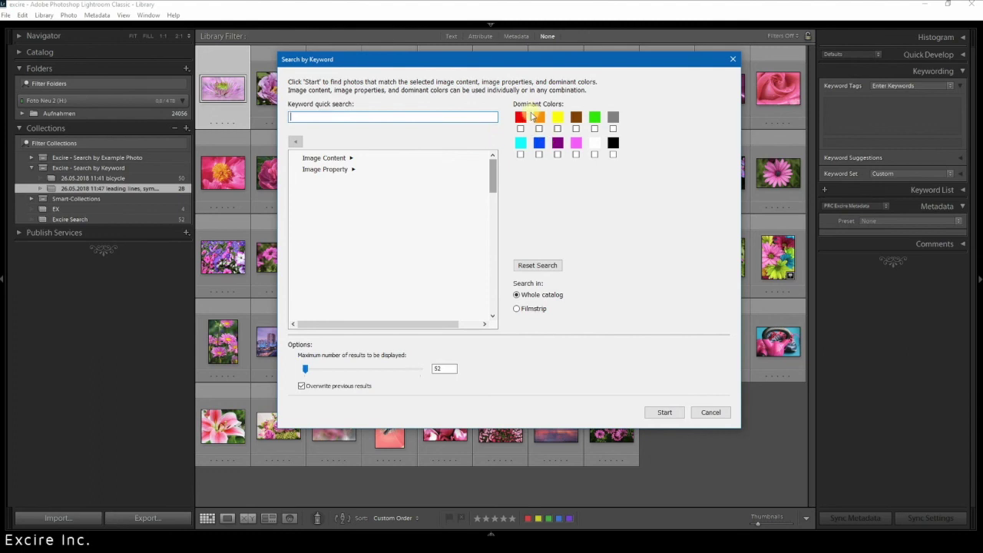
Run a search for Colorful photos with green dominant colour, capped at 50 results
left_click(355, 172)
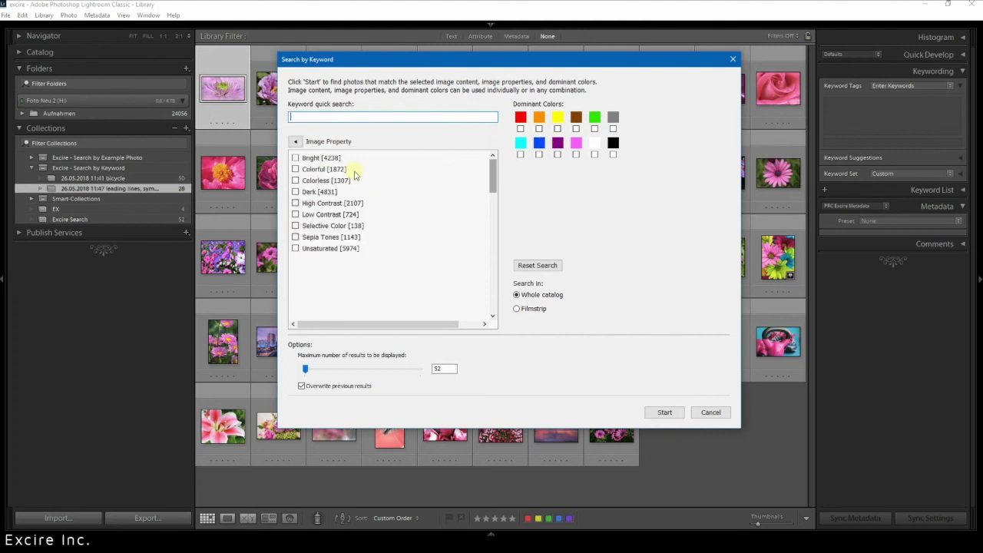
left_click(296, 169)
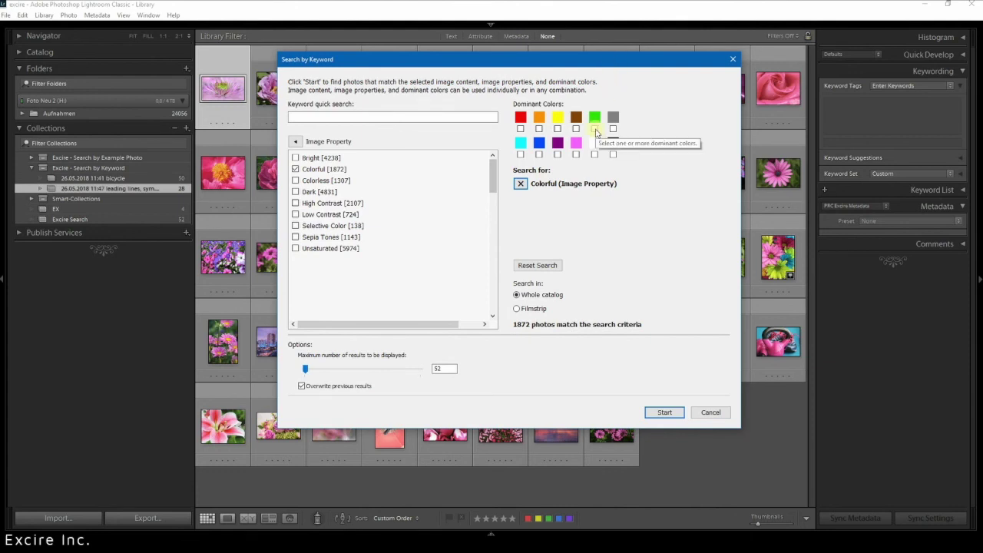
left_click(595, 128)
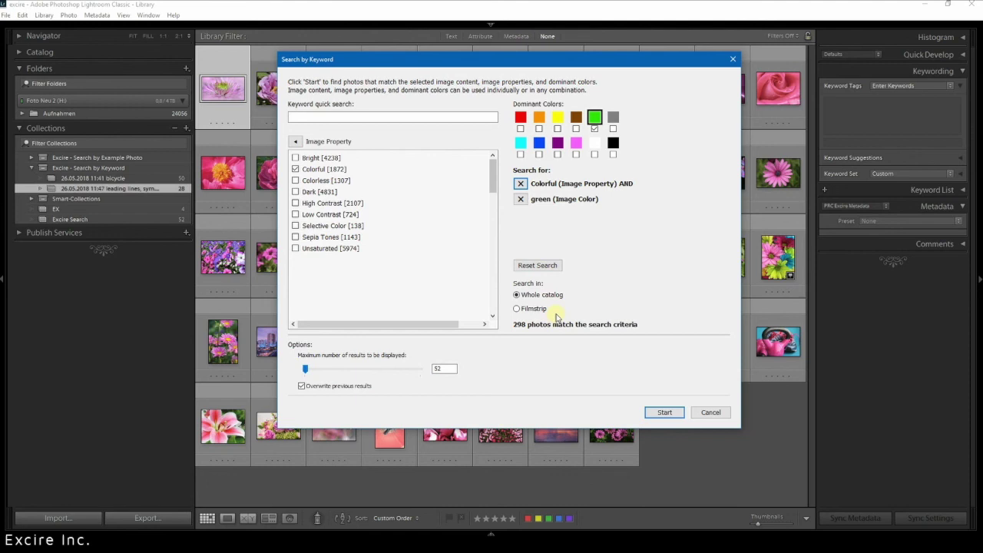
double_click(445, 369)
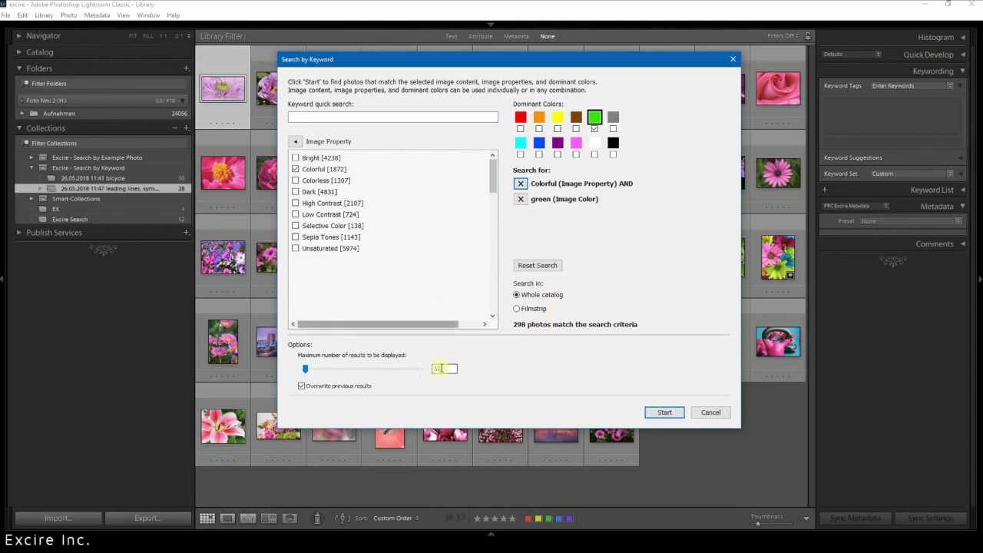
type("50")
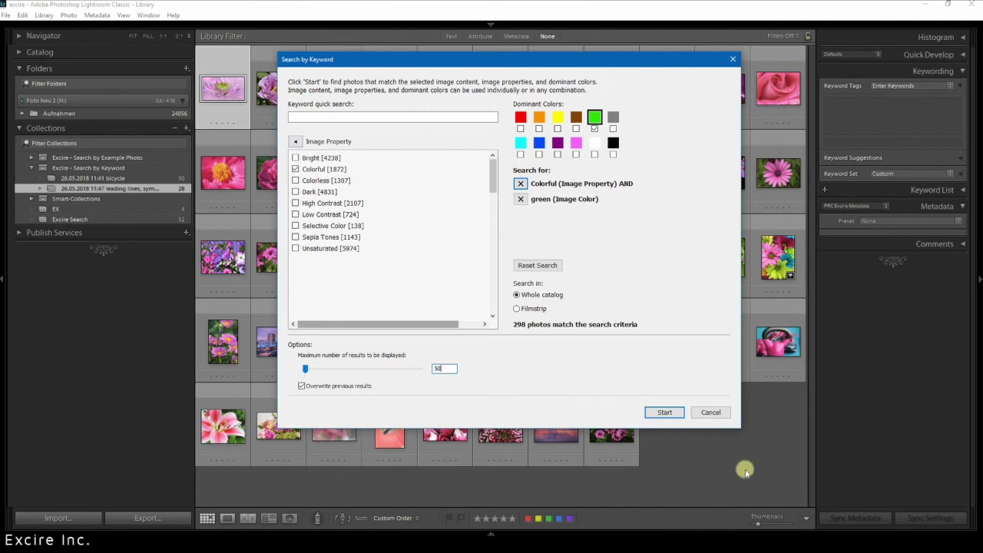
left_click(660, 413)
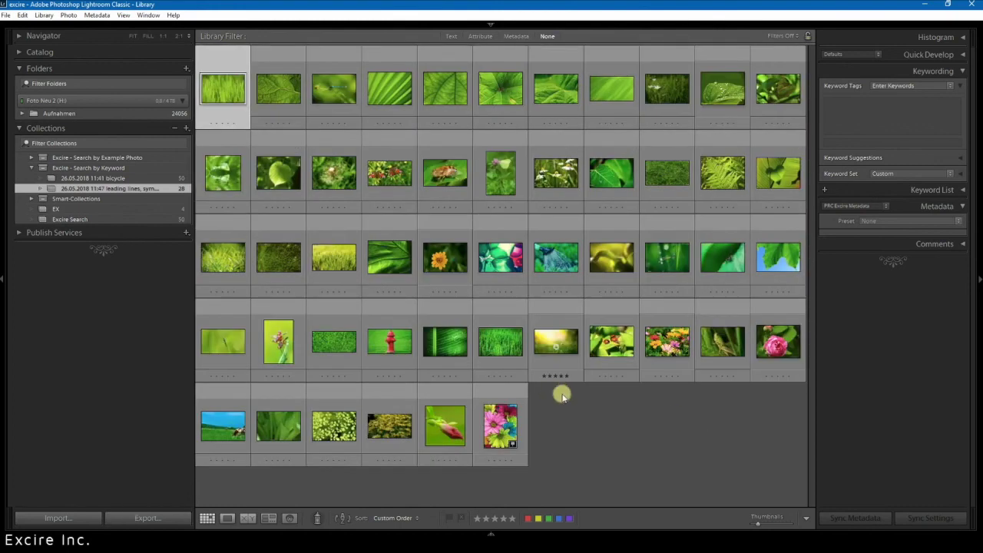